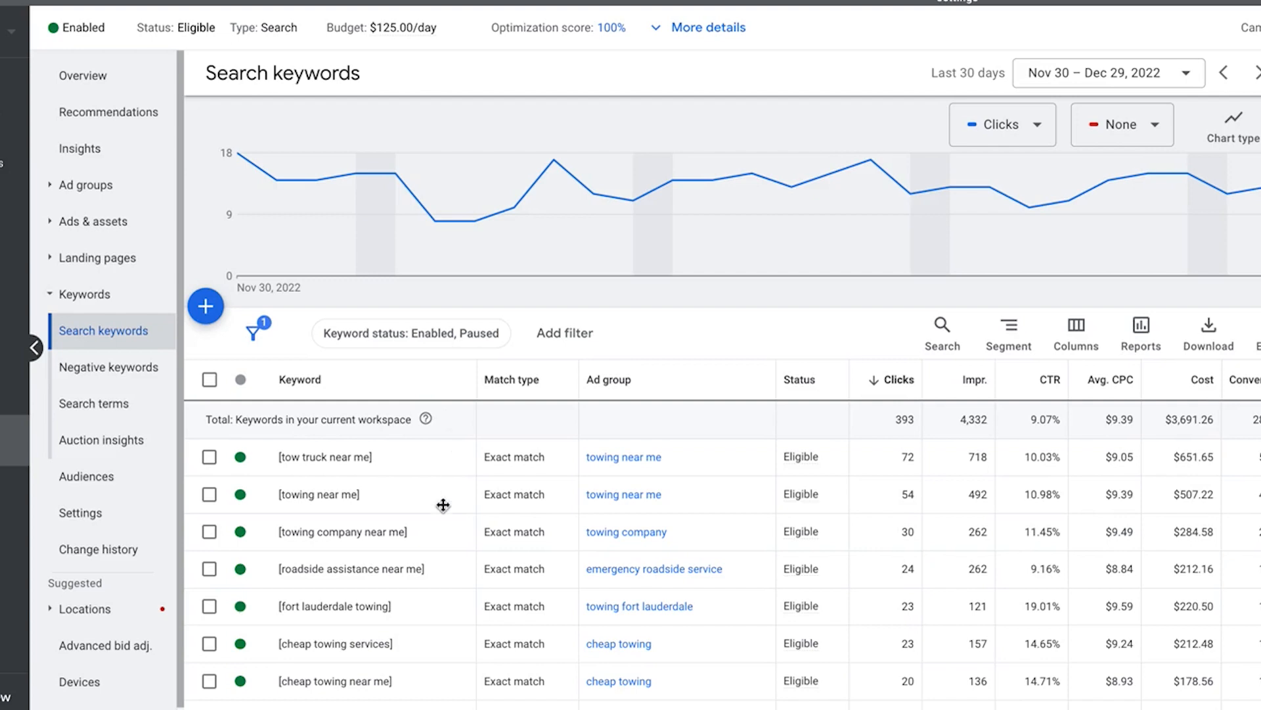
- Review the campaign's search keywords with their match types, ad groups and eligibility statuses
scroll(443, 504, down, 3)
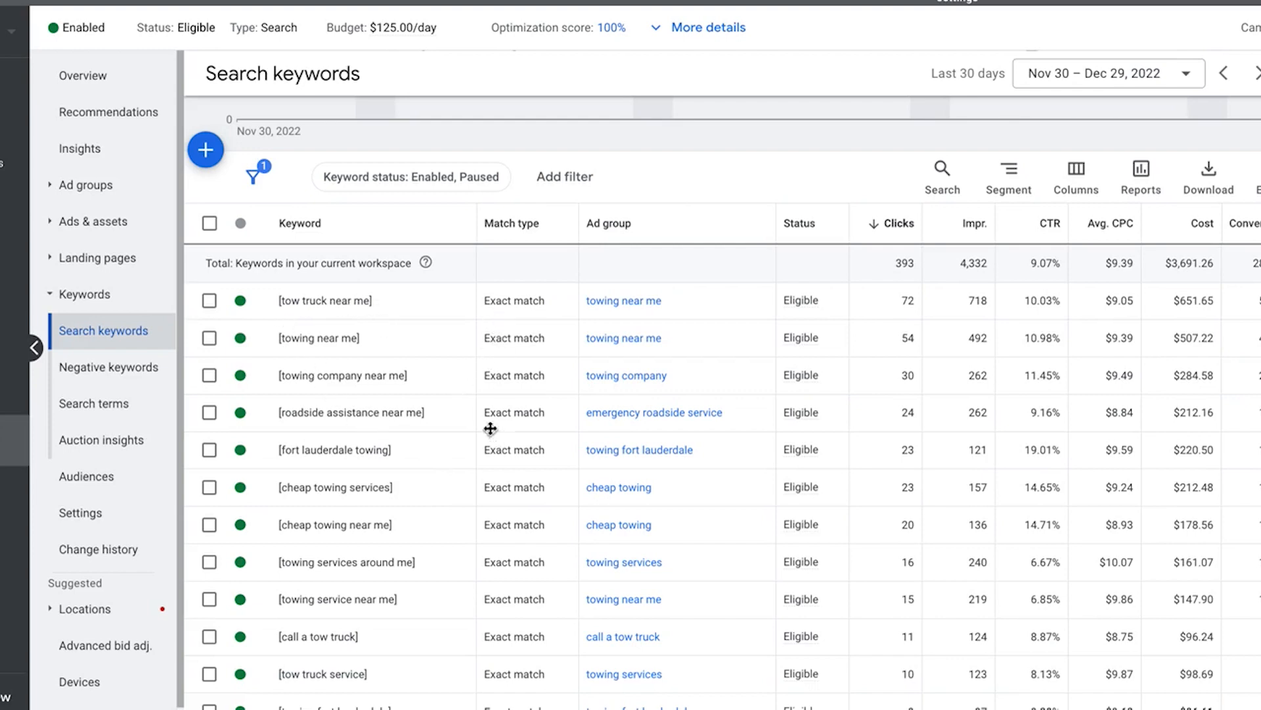
scroll(581, 406, up, 1)
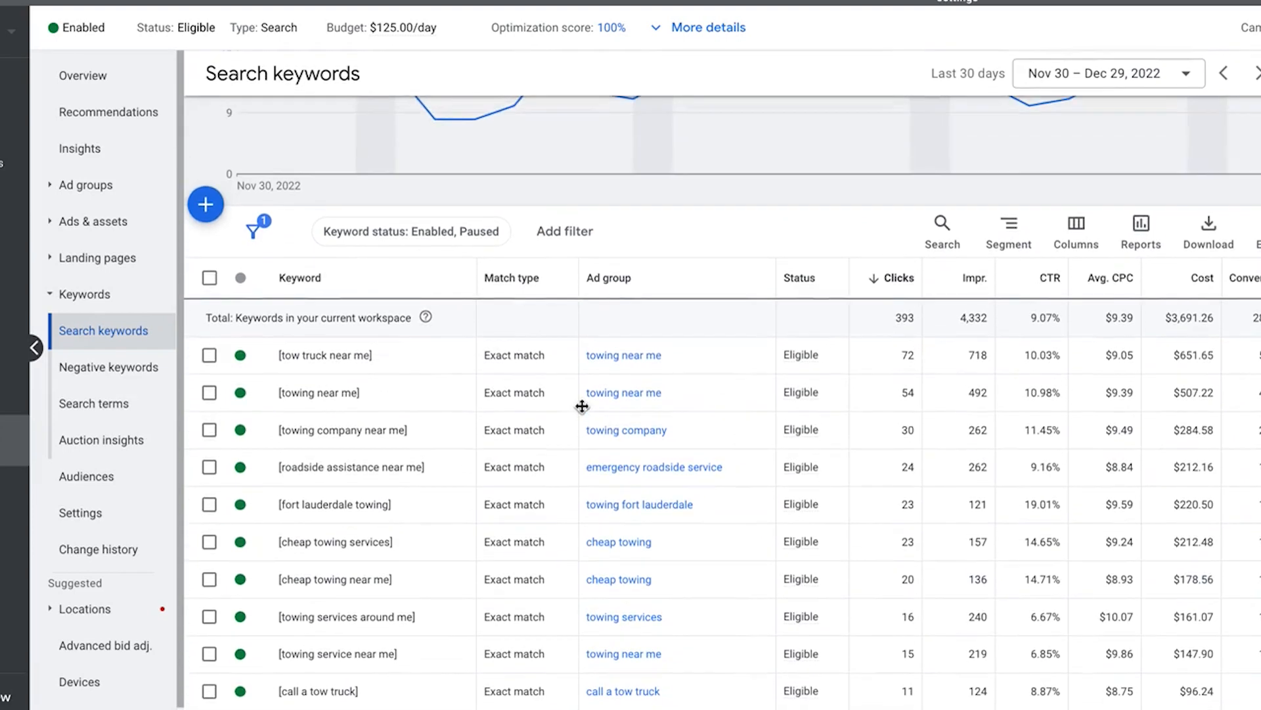
scroll(485, 427, down, 10)
scroll(484, 477, down, 20)
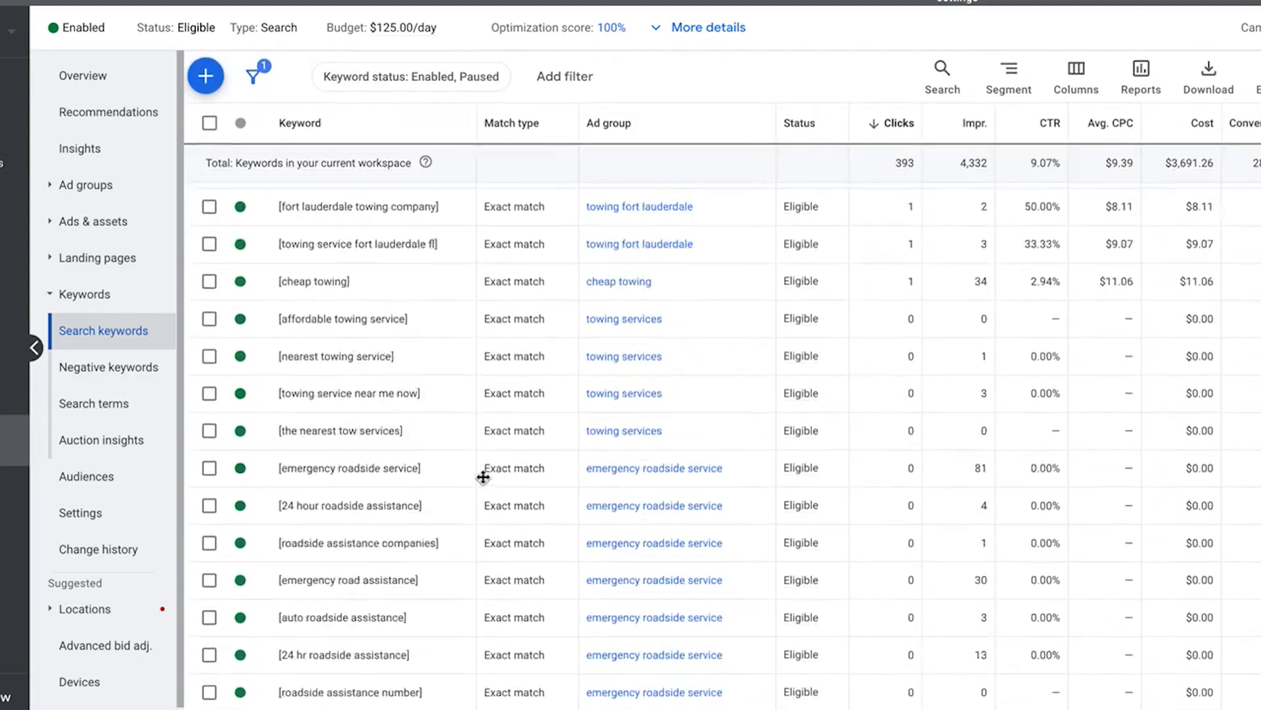
scroll(484, 477, down, 8)
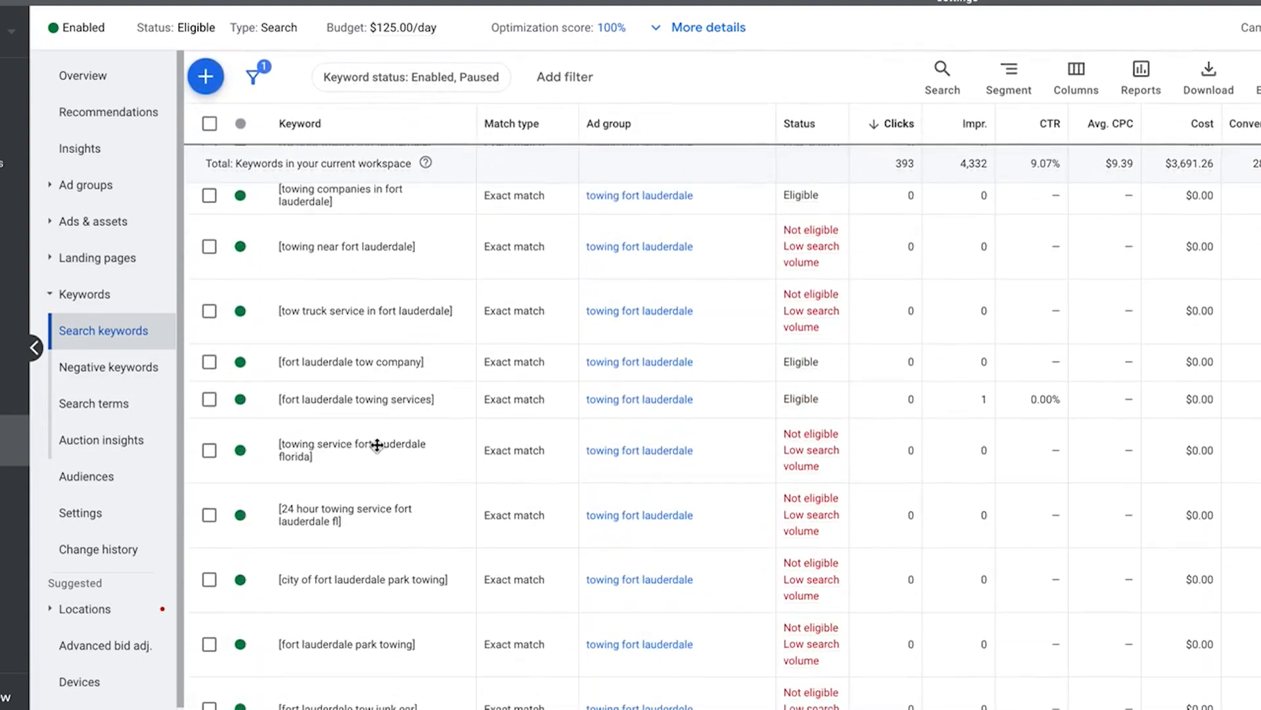
scroll(414, 446, up, 20)
scroll(415, 446, up, 20)
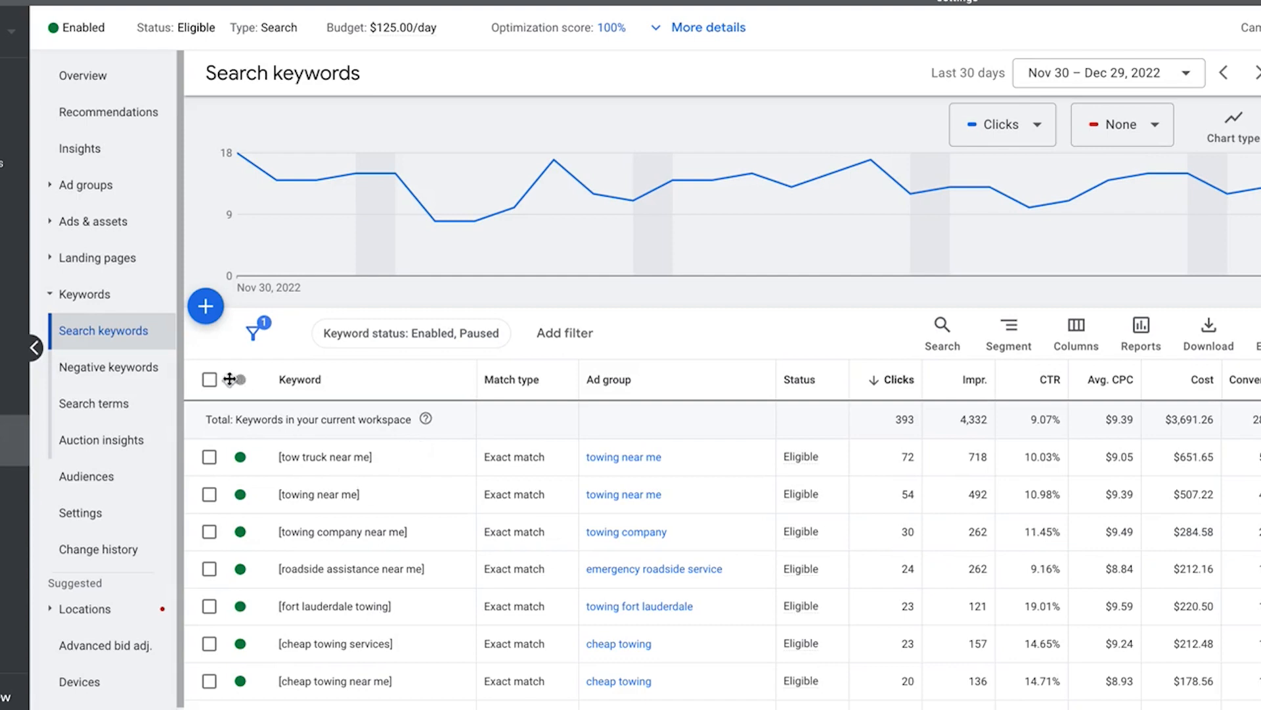
- Set up phrase match duplicates of all search keywords, keeping the originals, and discard the change without applying it
click(210, 379)
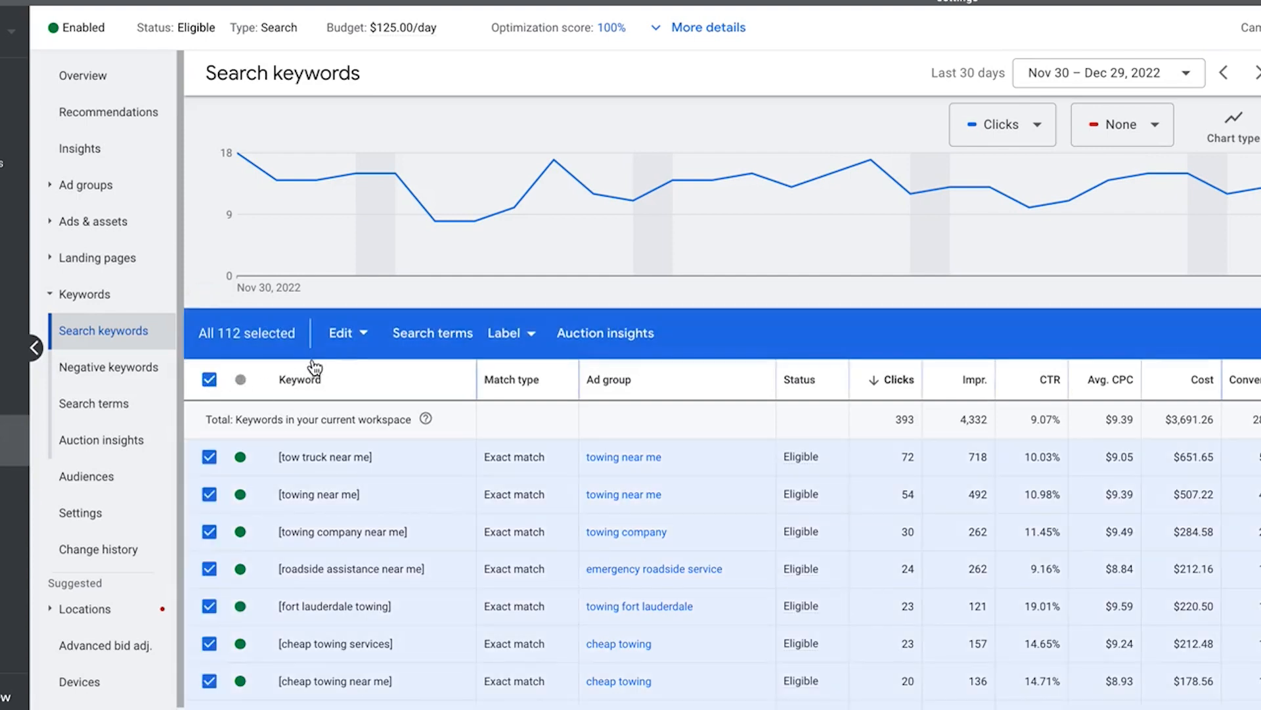
click(340, 336)
mouse_move(197, 463)
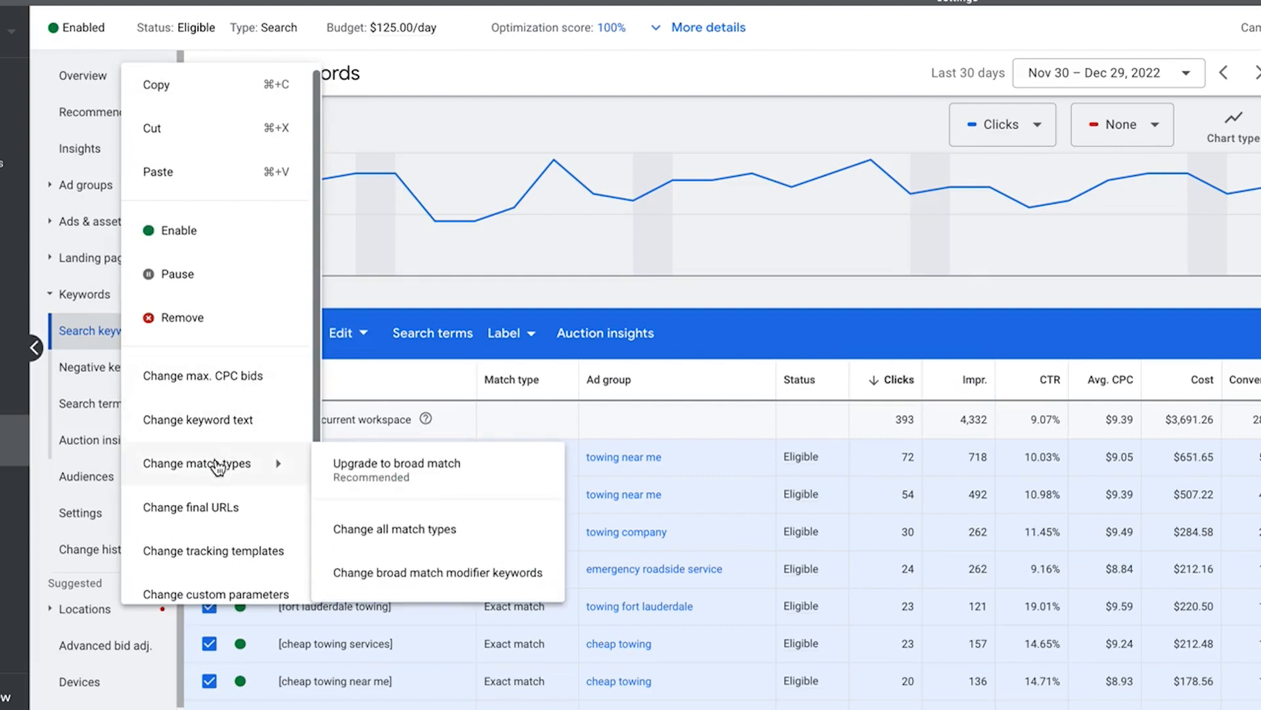
click(378, 529)
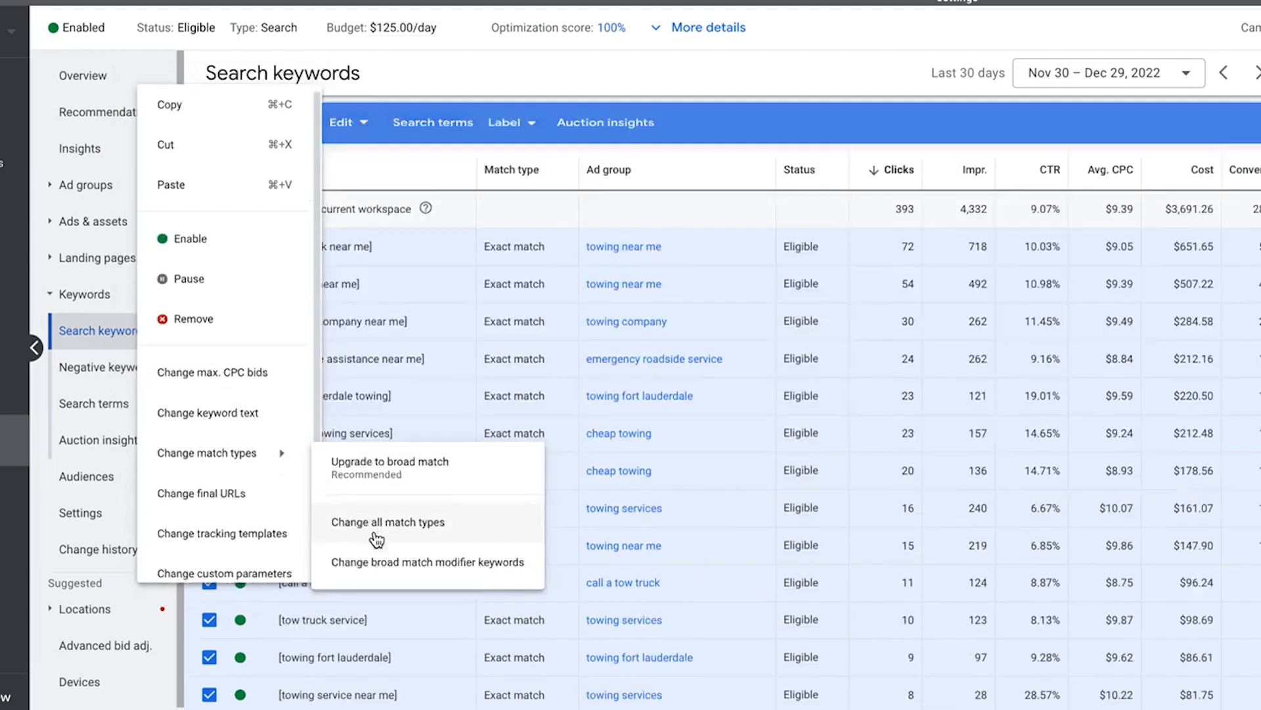
click(214, 225)
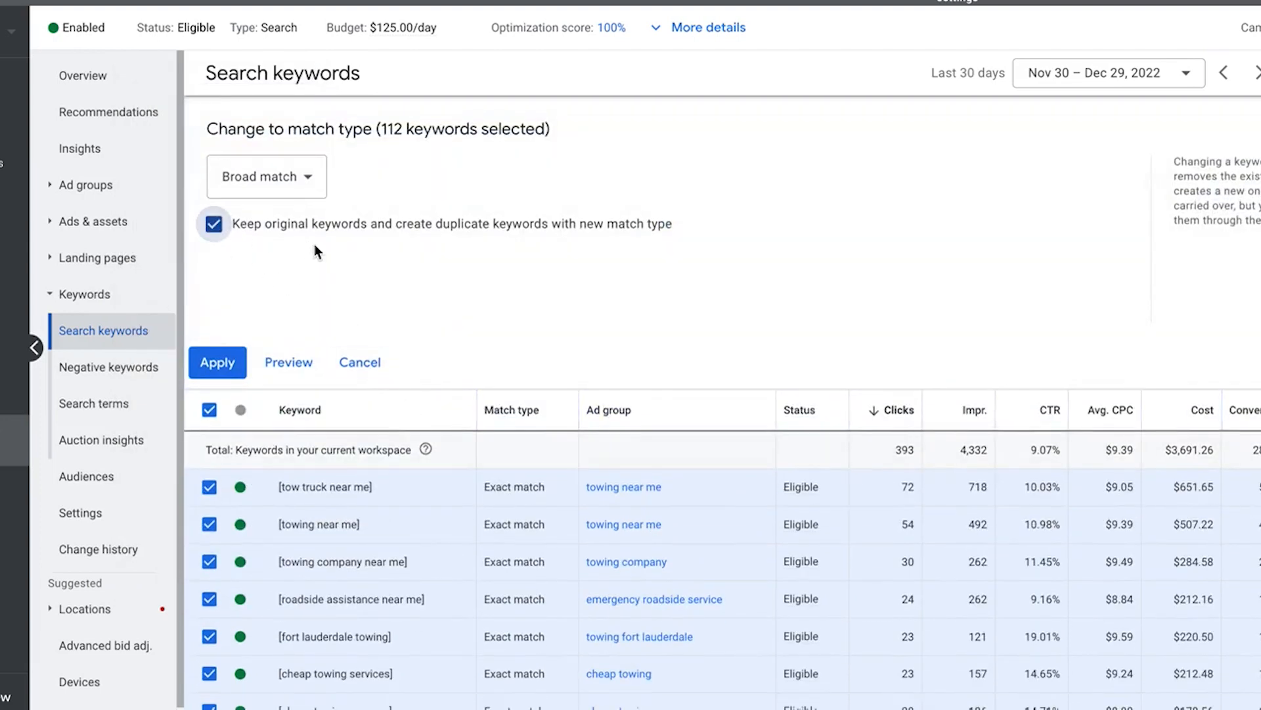
click(278, 189)
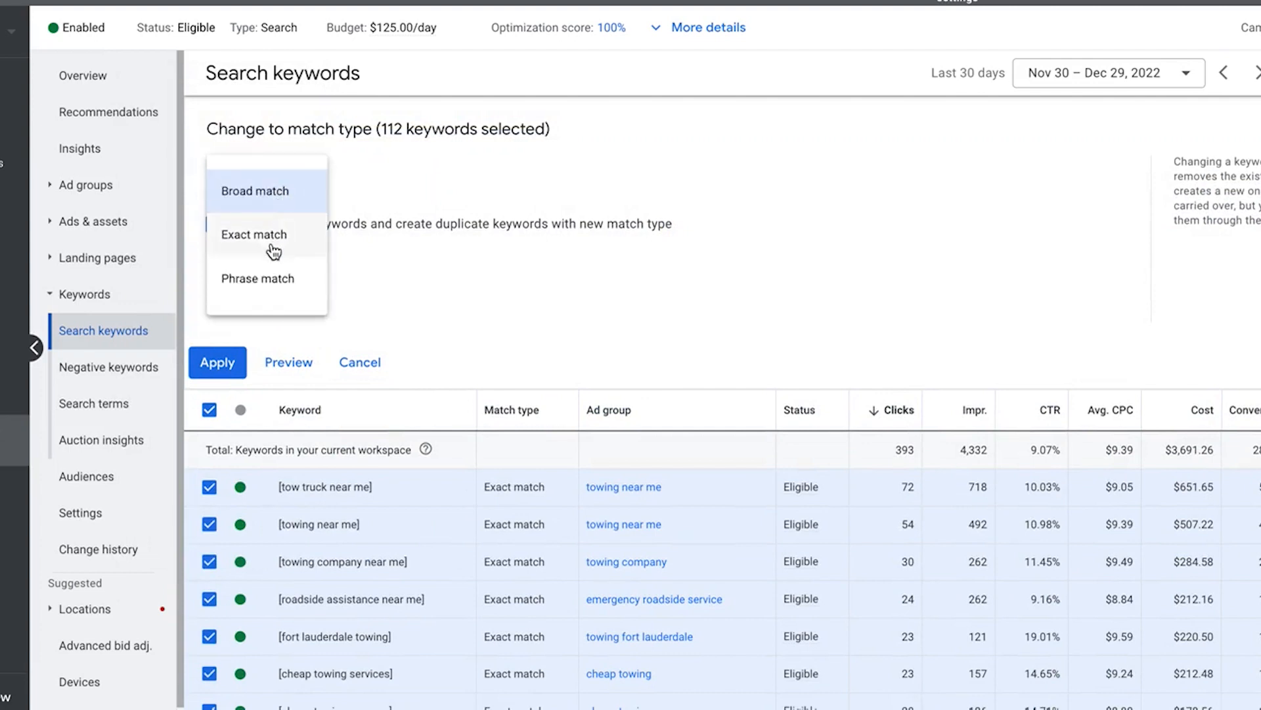
click(261, 295)
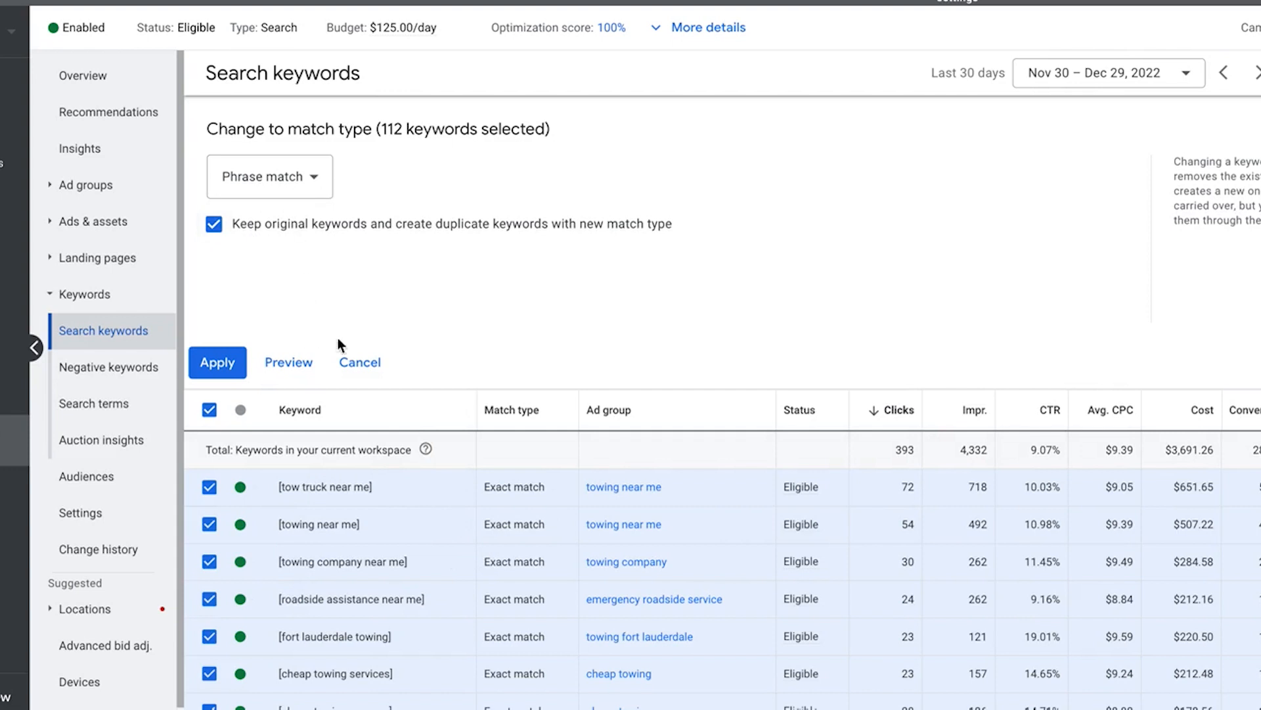
click(360, 366)
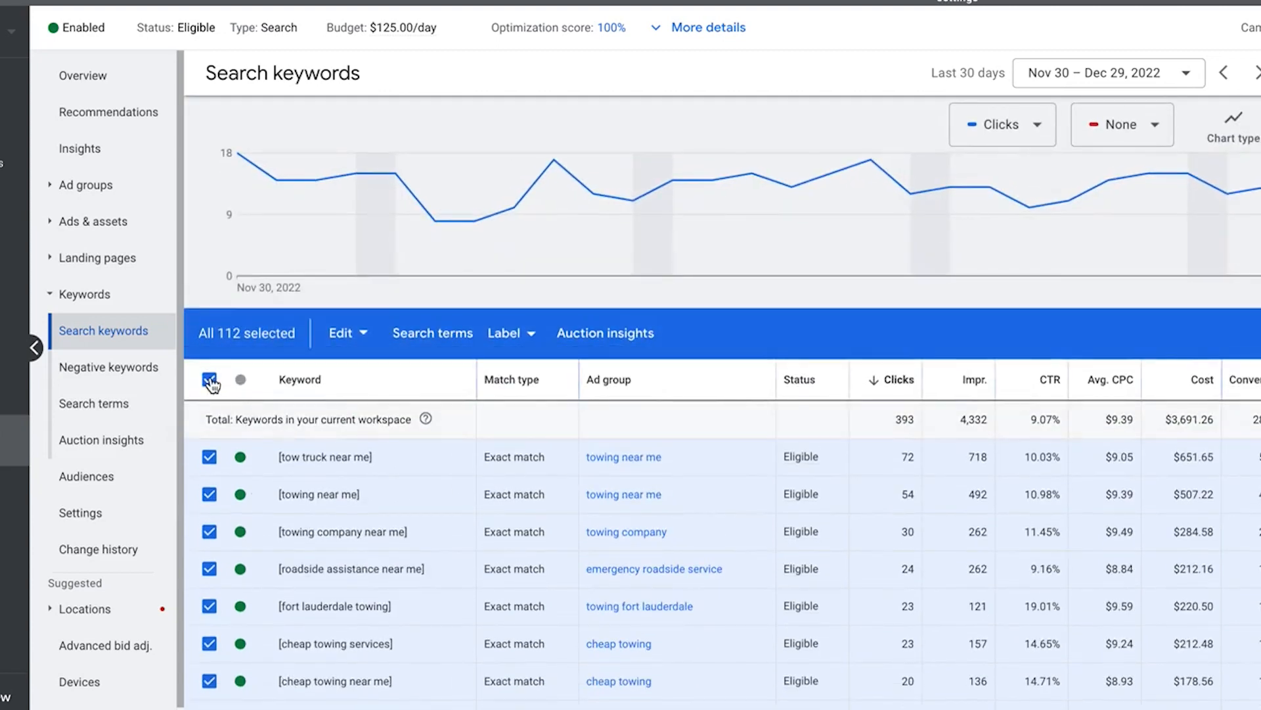
click(209, 380)
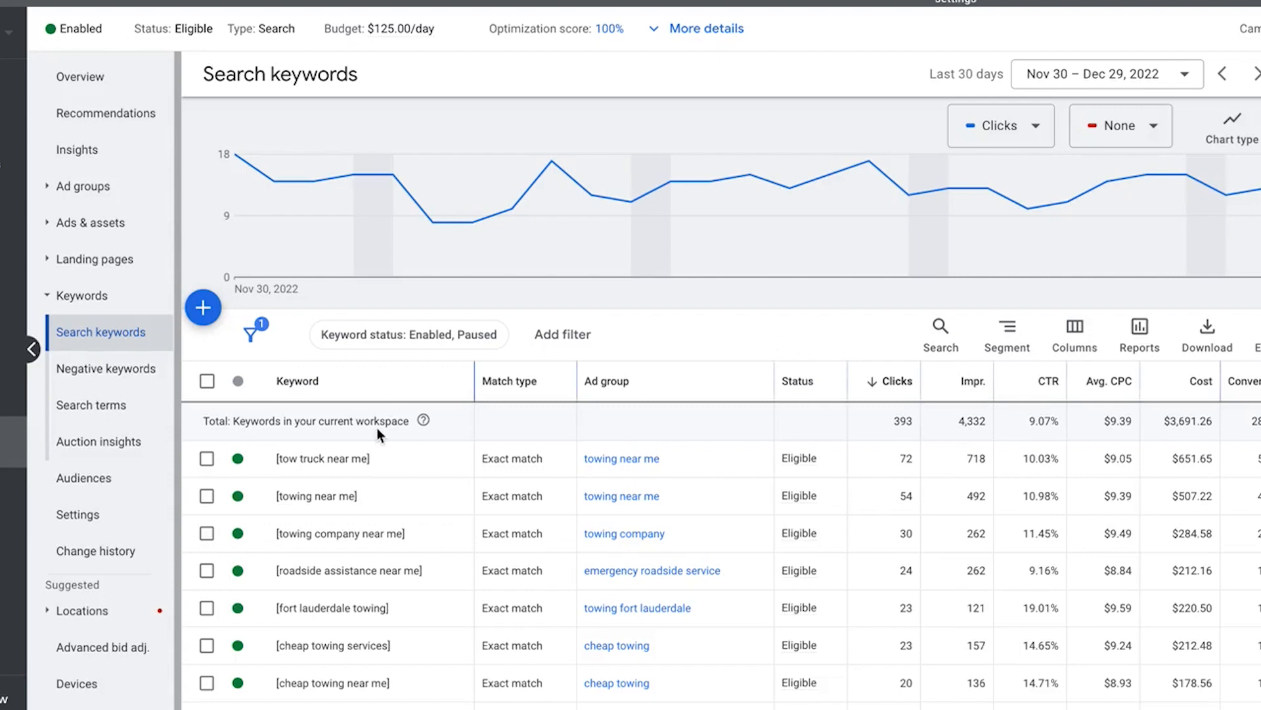
- Open the campaign's network settings and switch the inclusion of Google search partners off and back on
click(117, 528)
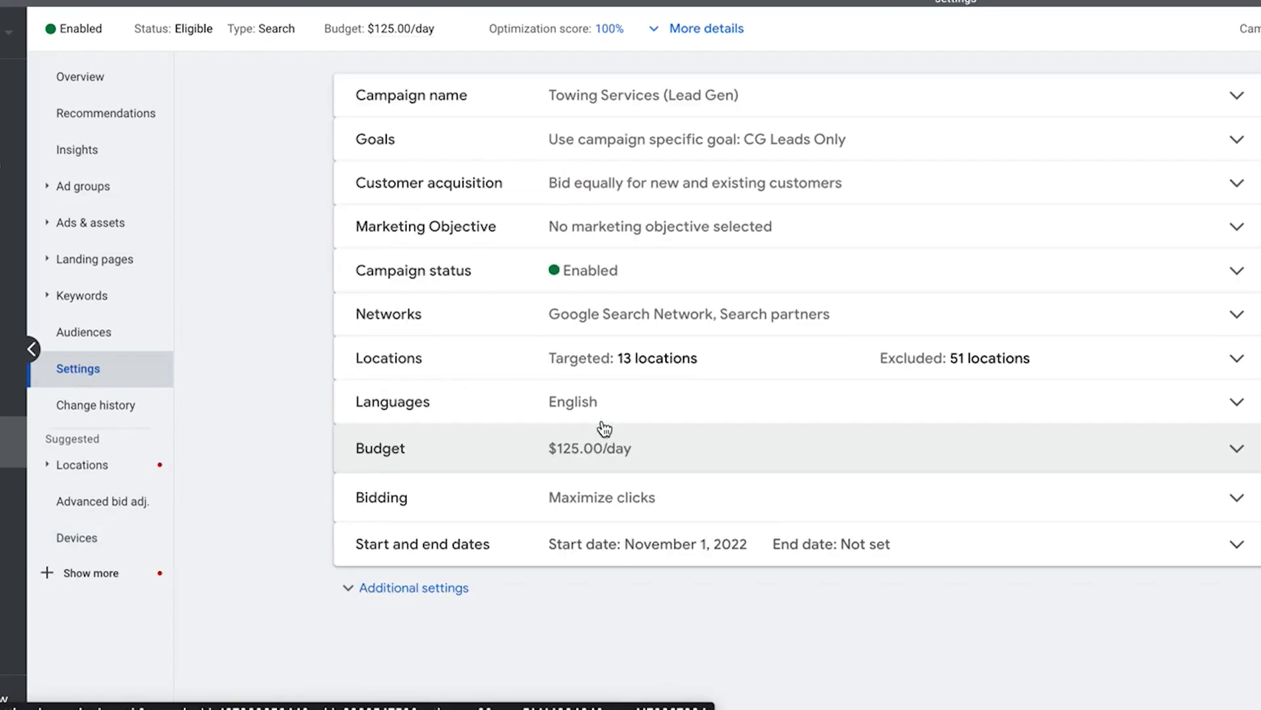
click(523, 327)
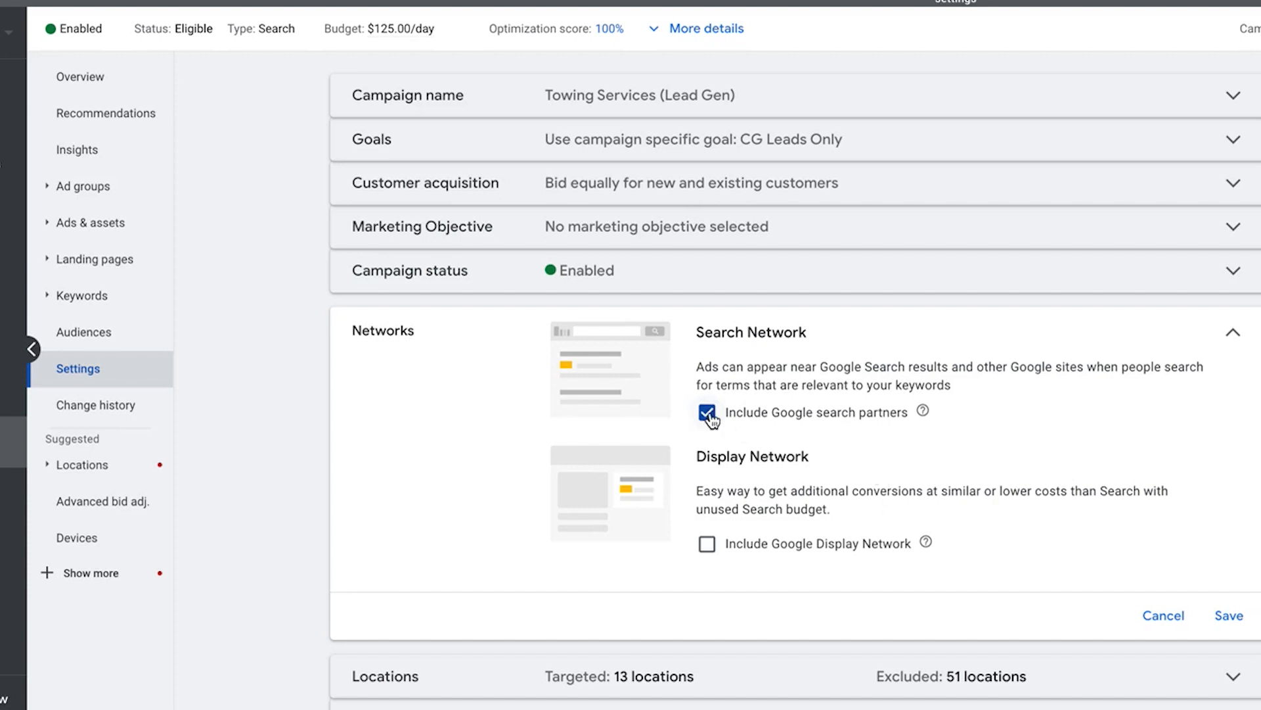
click(707, 413)
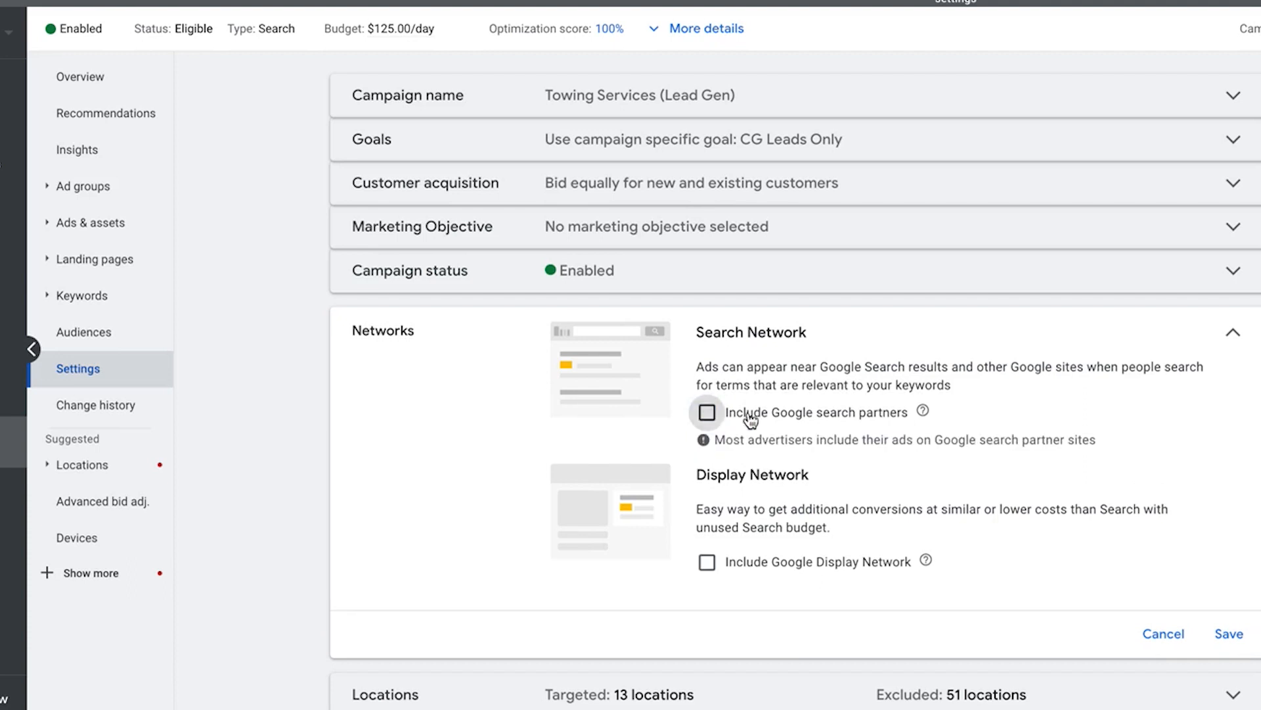
click(707, 413)
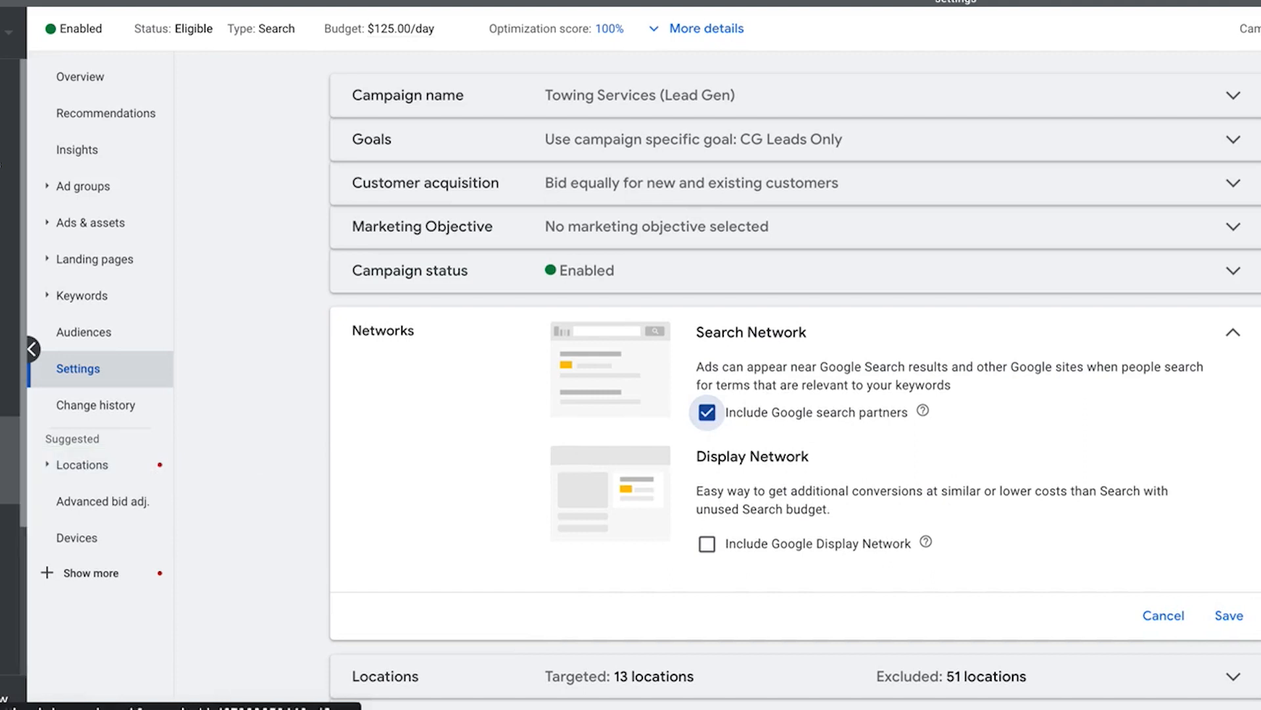
- Segment the campaign's ad groups table by Network (with search partners)
click(81, 190)
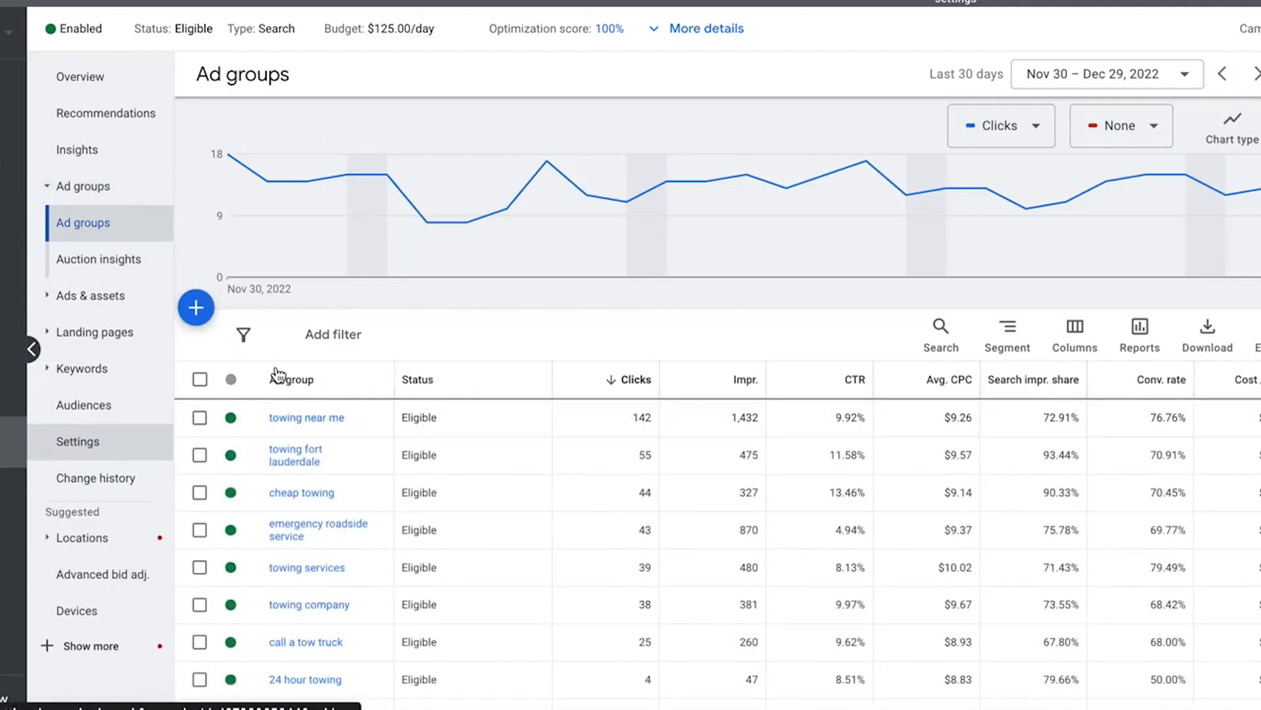
scroll(287, 427, down, 2)
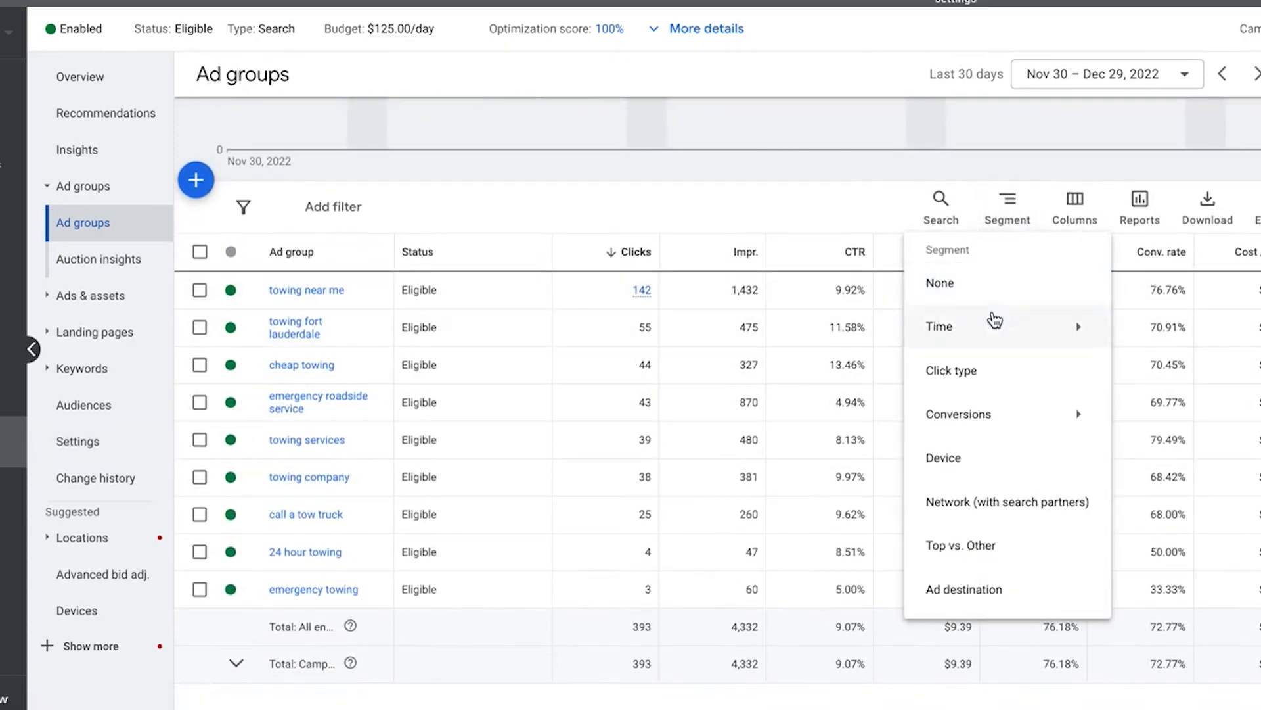
click(1015, 509)
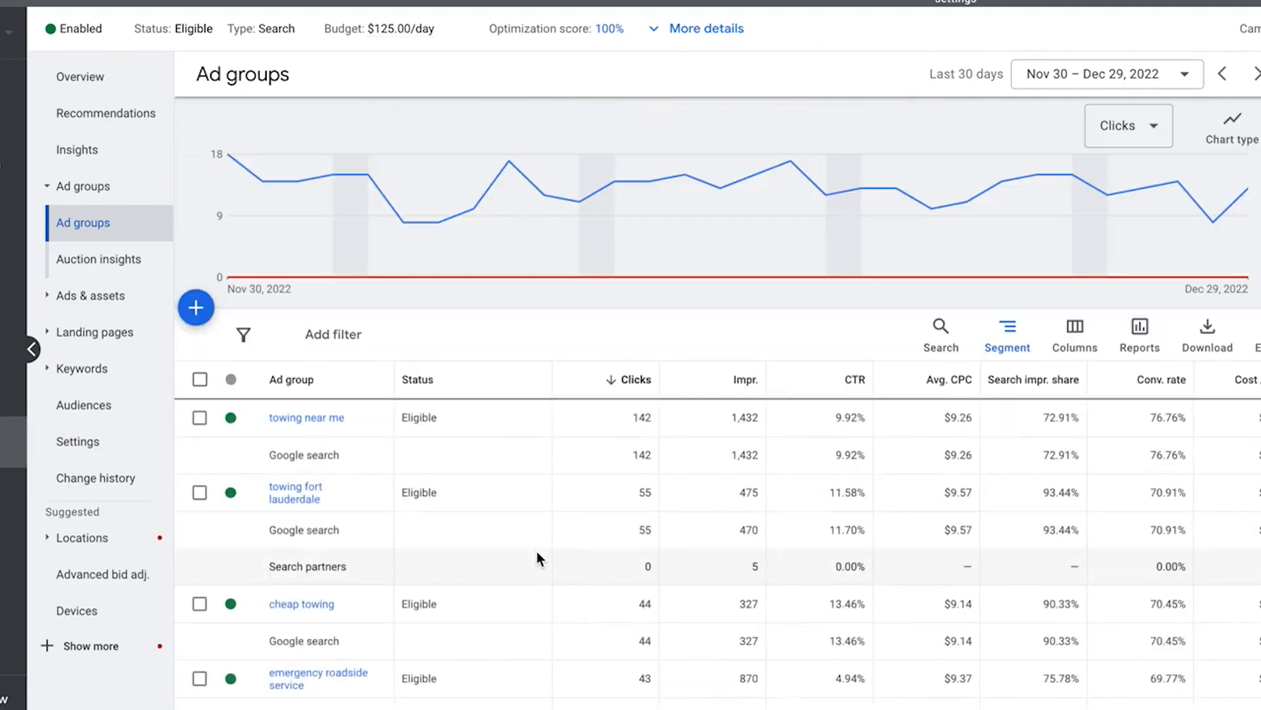
- Compare Google search and search partners clicks and impressions for each ad group
scroll(538, 555, down, 2)
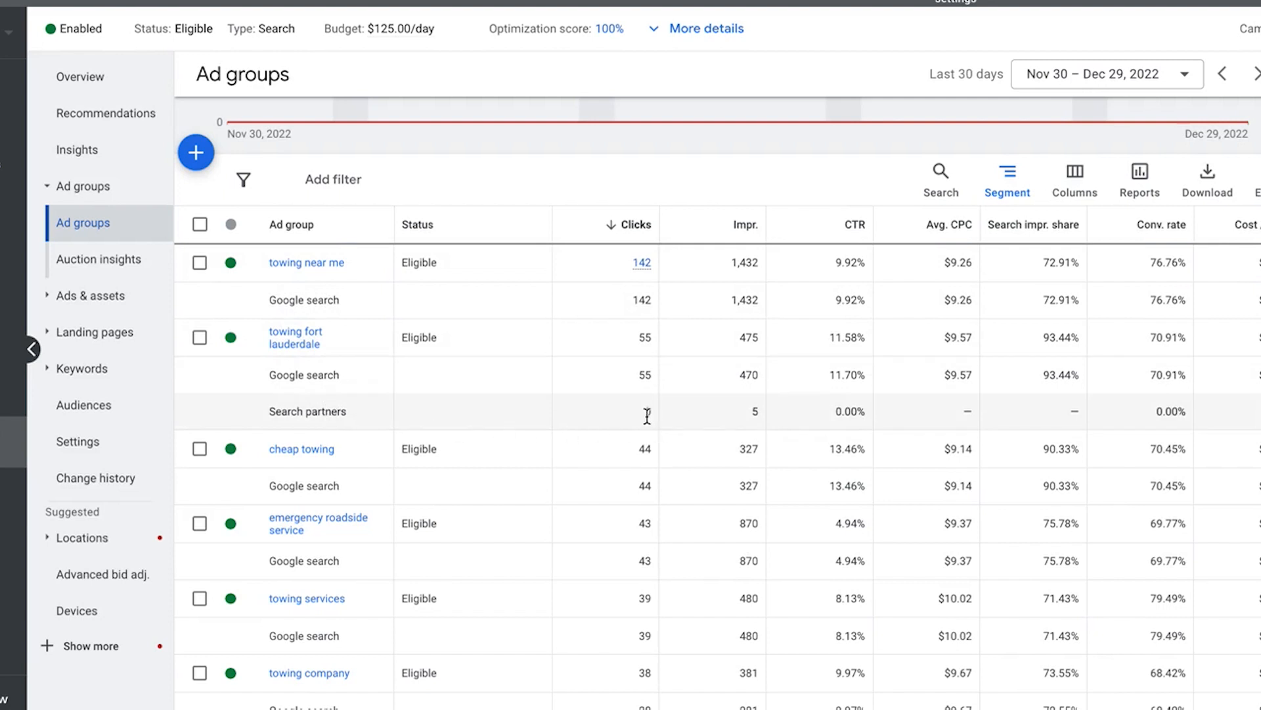
scroll(647, 414, down, 4)
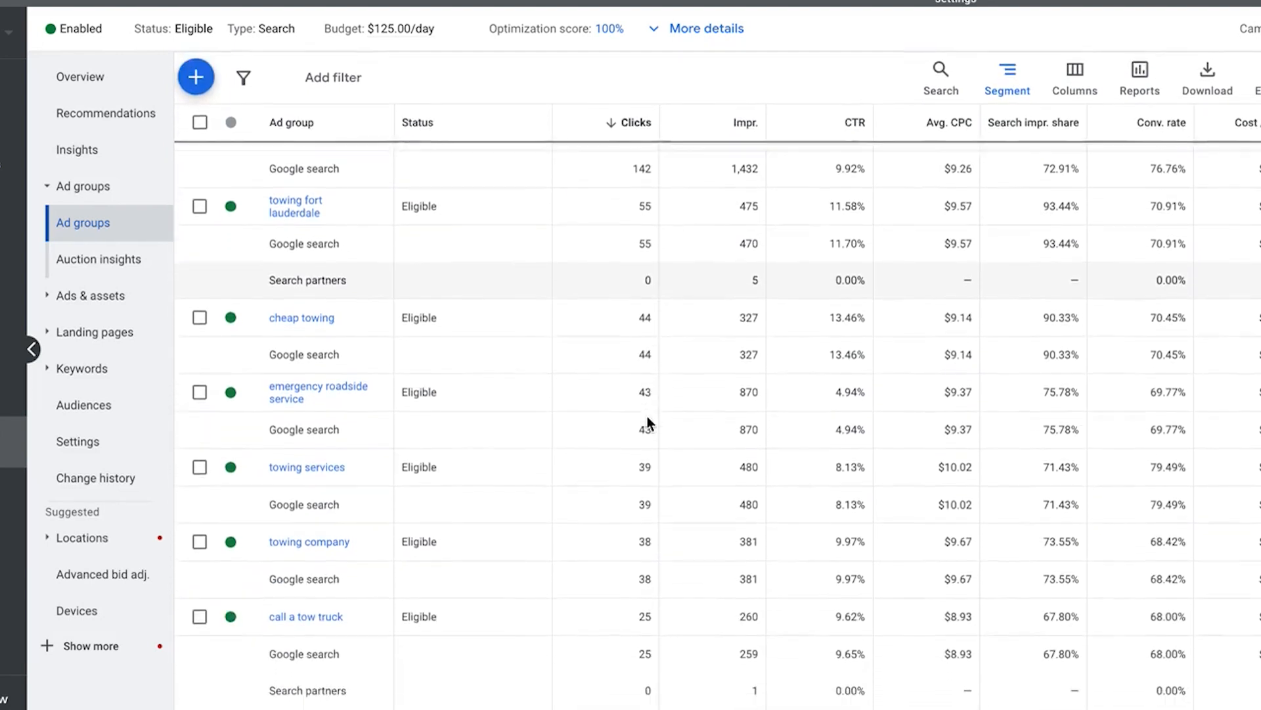
scroll(647, 418, down, 2)
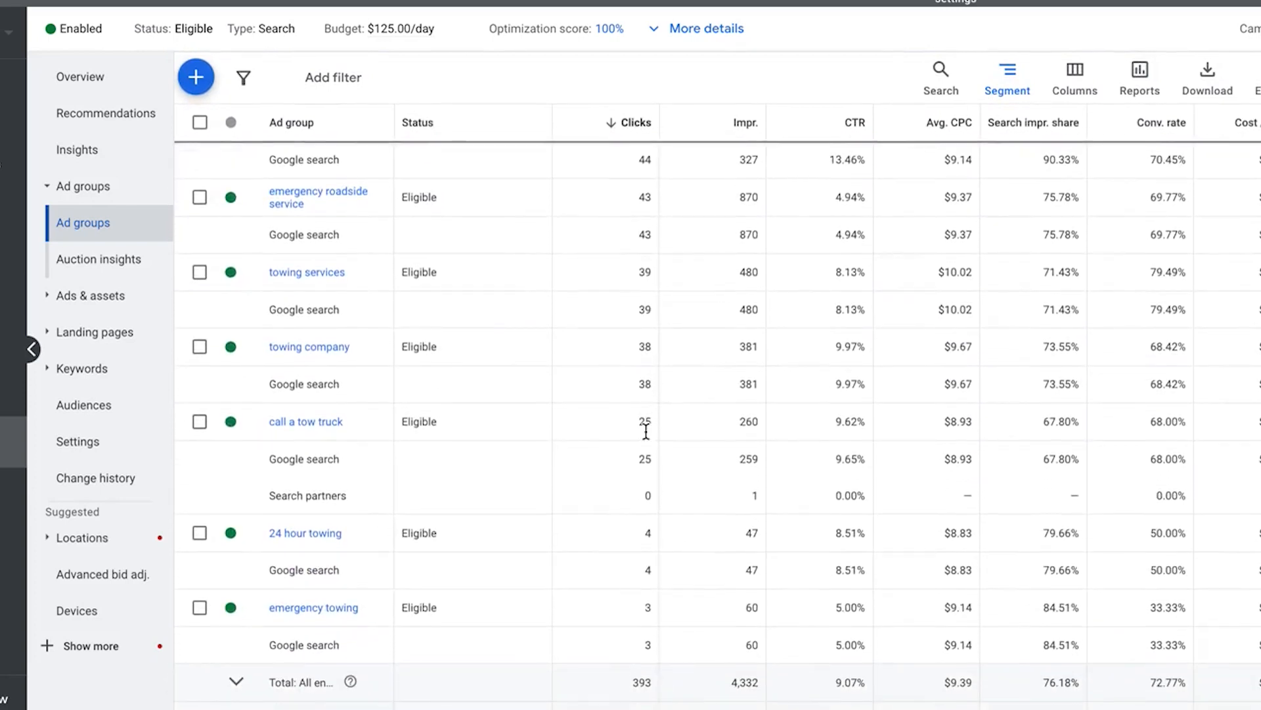
scroll(641, 504, down, 2)
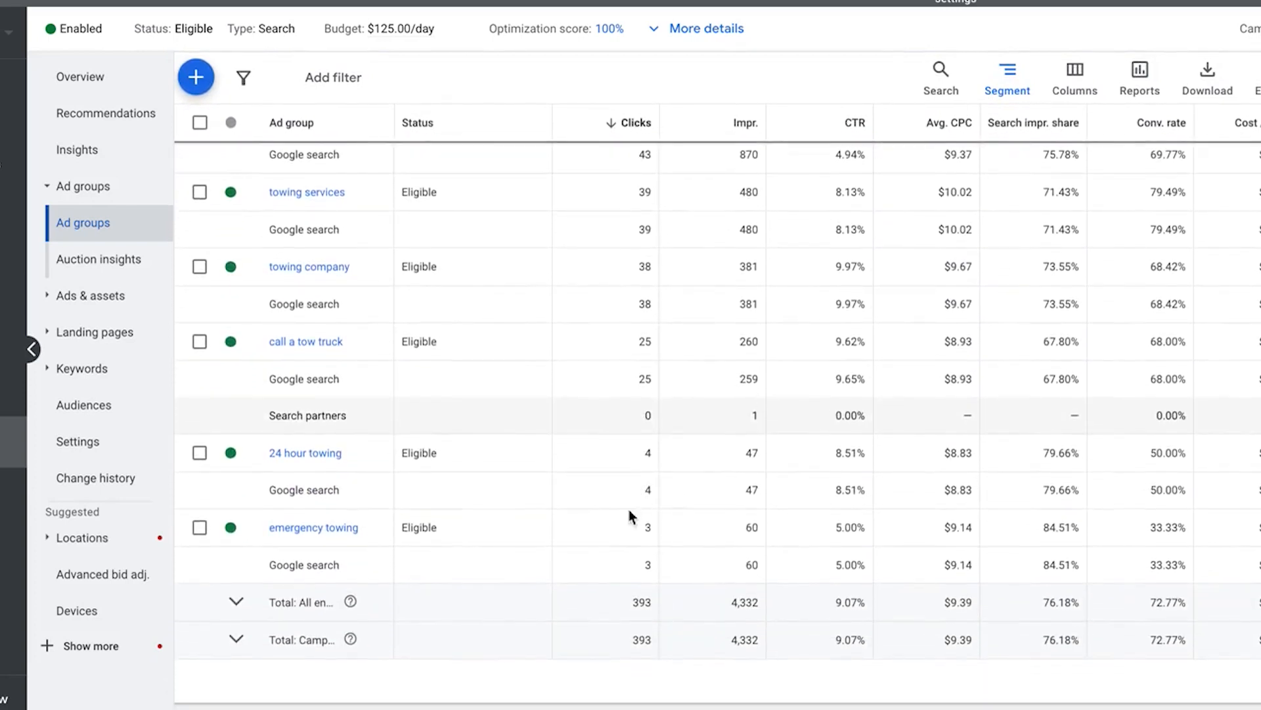
scroll(616, 453, down, 1)
scroll(616, 453, up, 4)
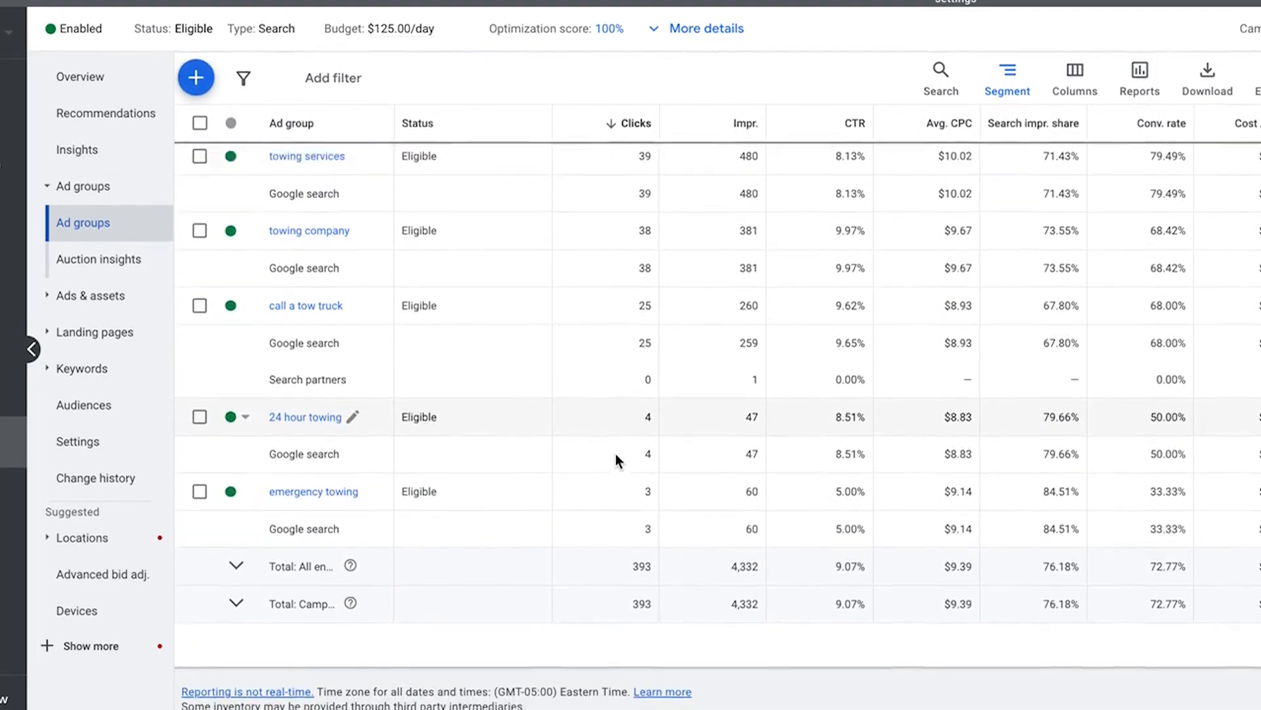
scroll(616, 453, up, 4)
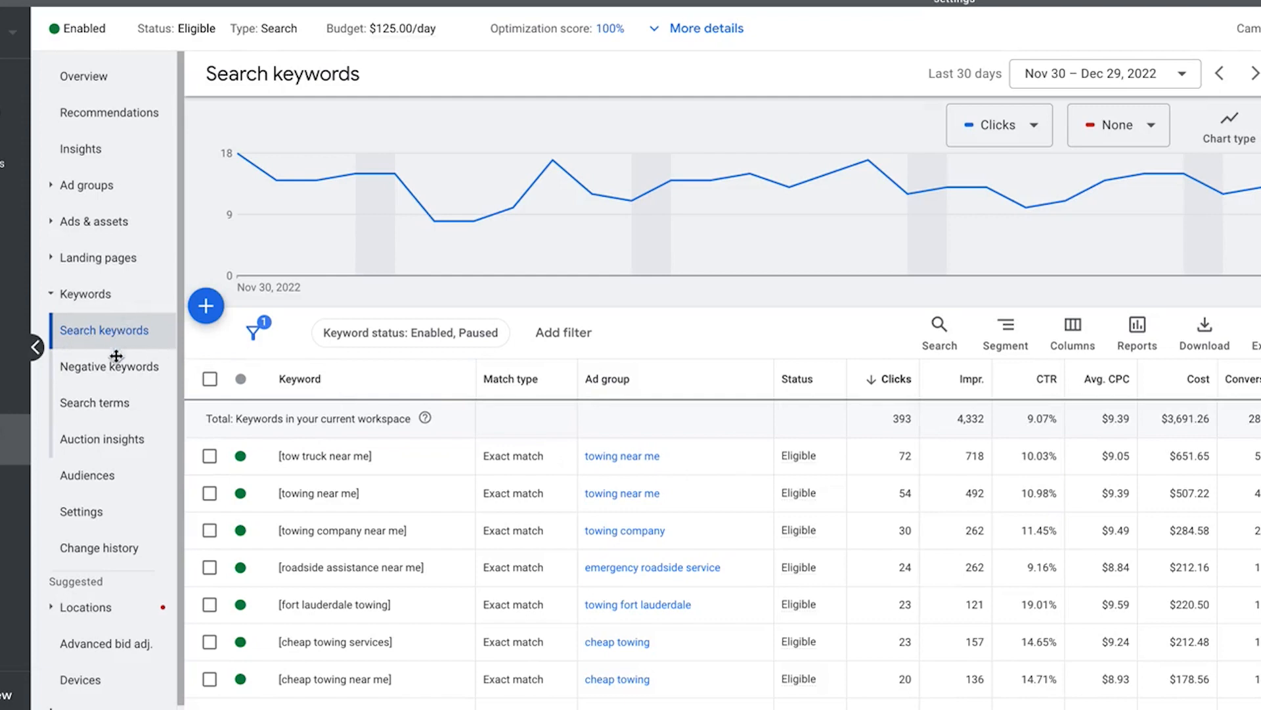
- Show the campaign's search terms sorted by clicks, highest first, with a wider search term column
click(94, 404)
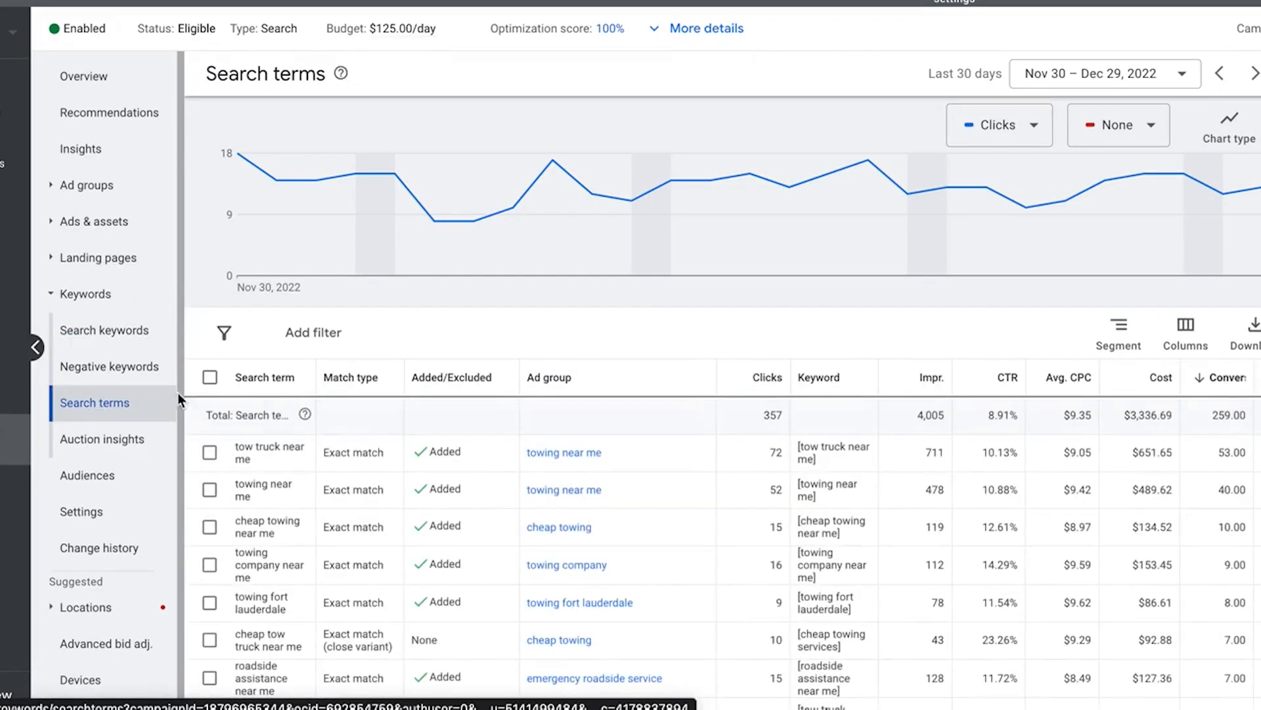
click(313, 387)
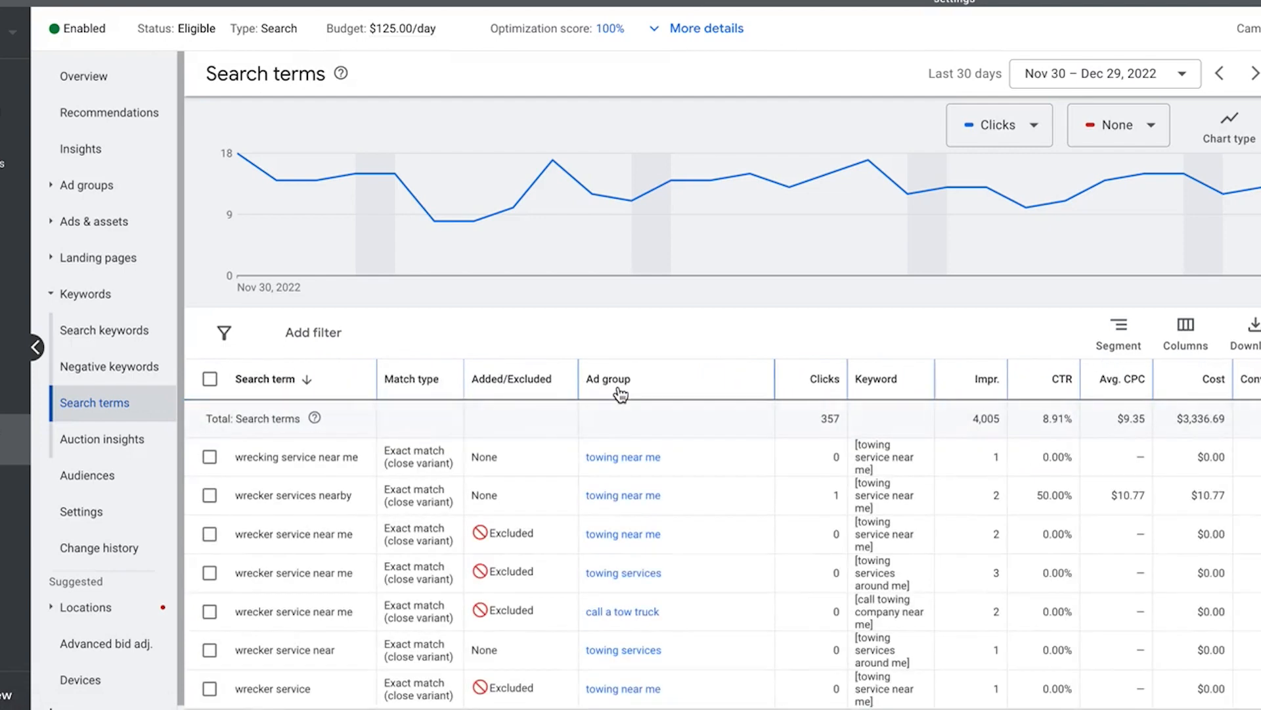
drag(388, 382, 464, 382)
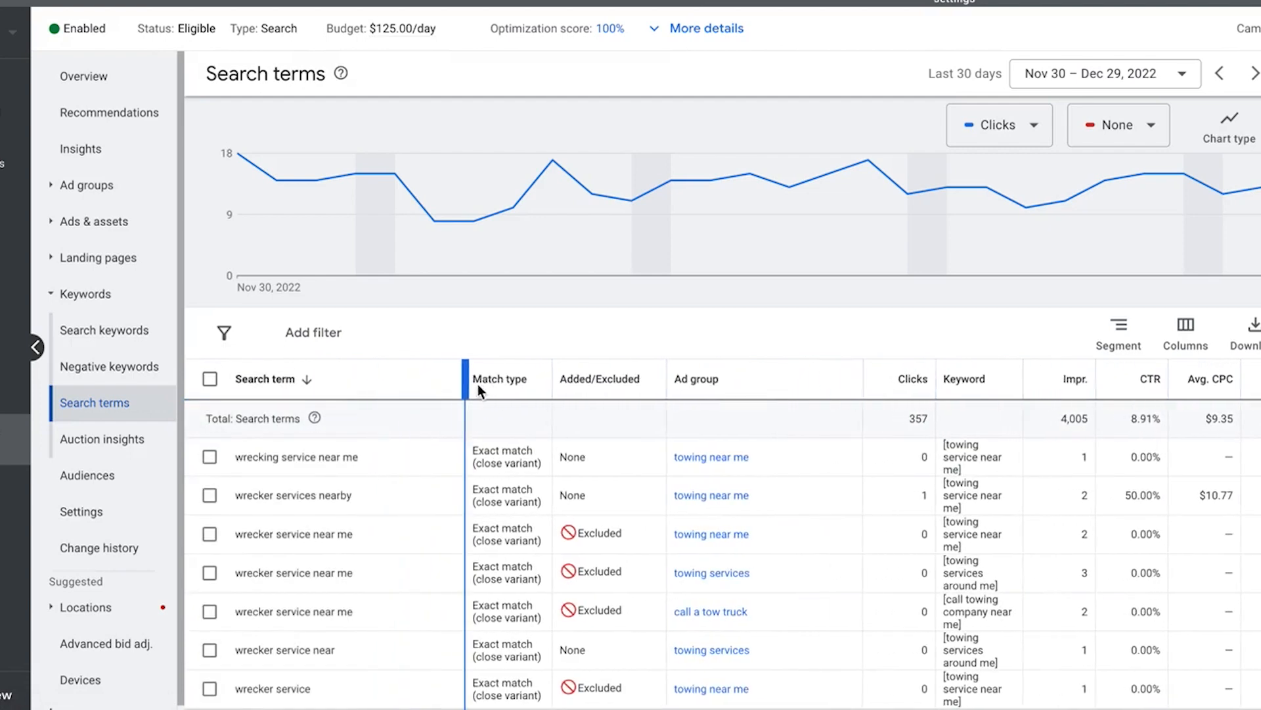
click(903, 395)
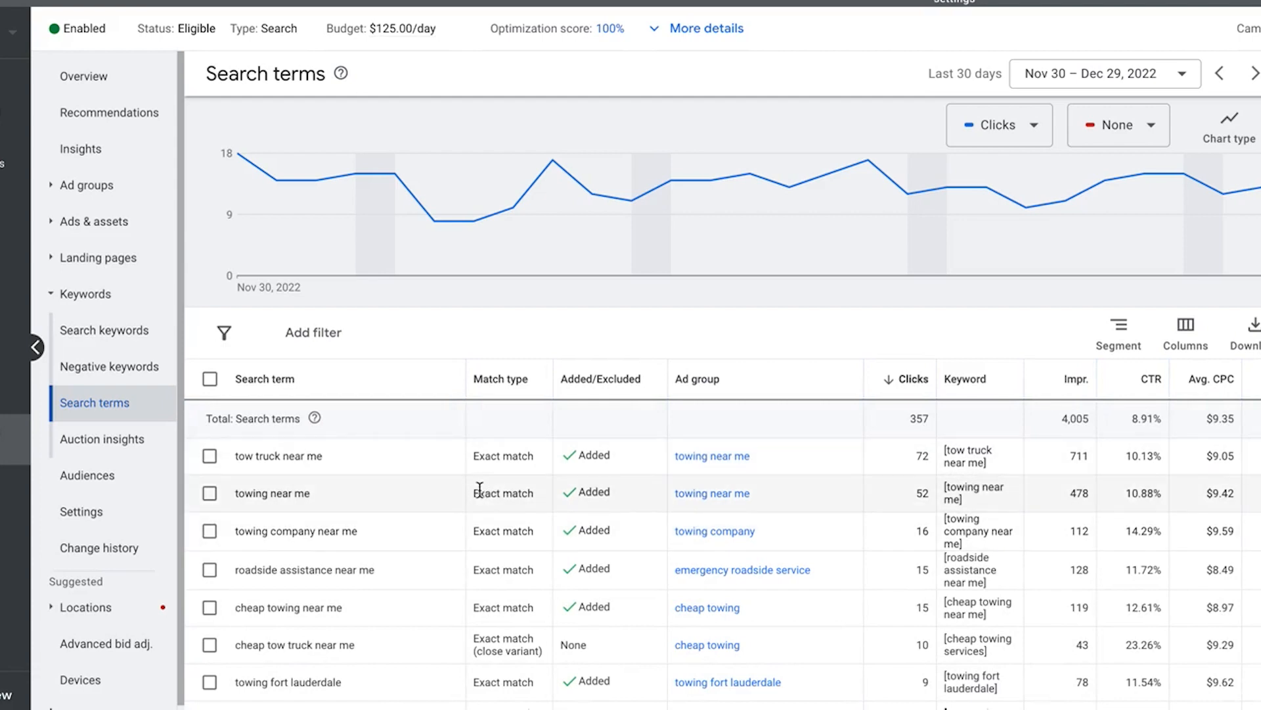
- Examine the search terms along with their match types, added status, triggering keywords and clicks
scroll(920, 525, down, 10)
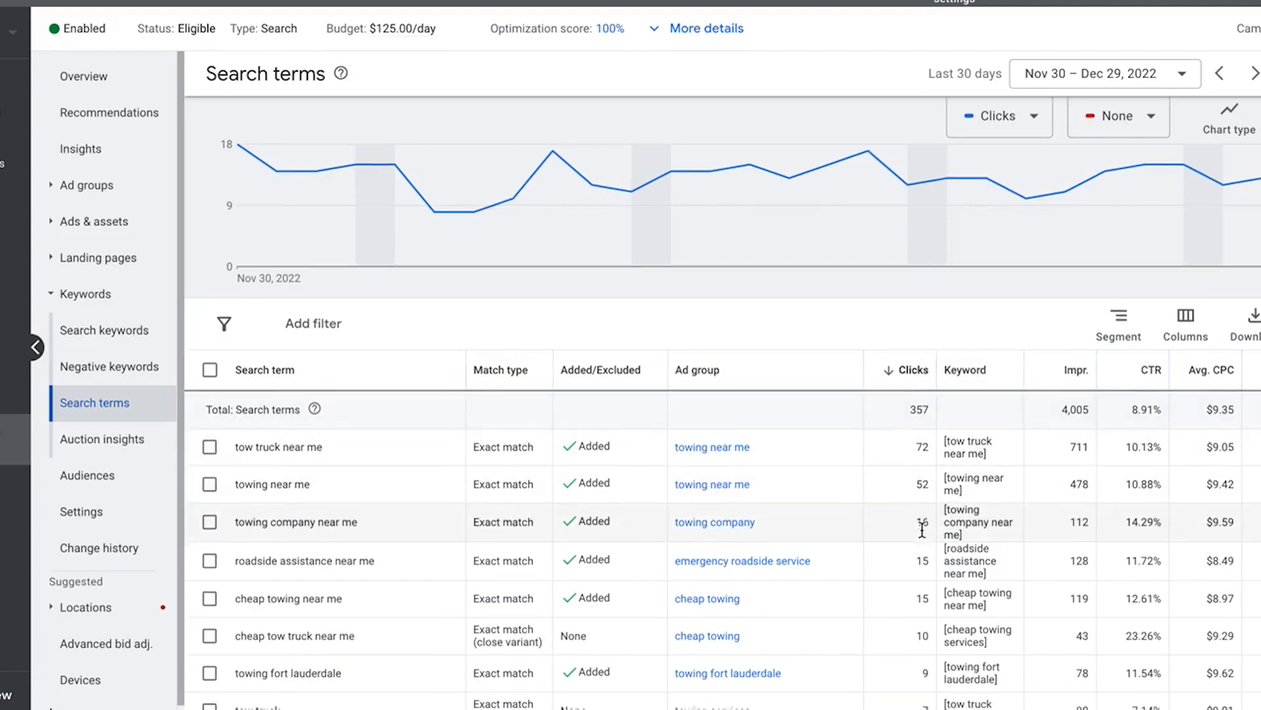
scroll(923, 535, down, 15)
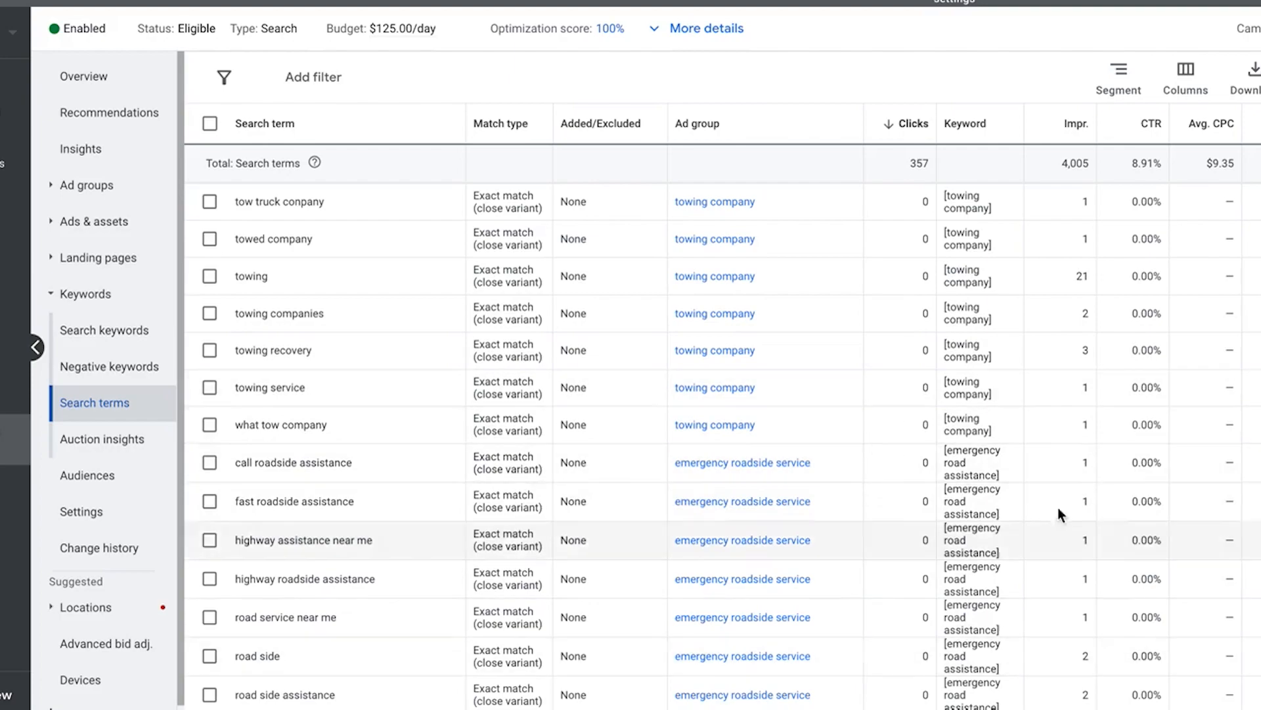
scroll(337, 430, down, 15)
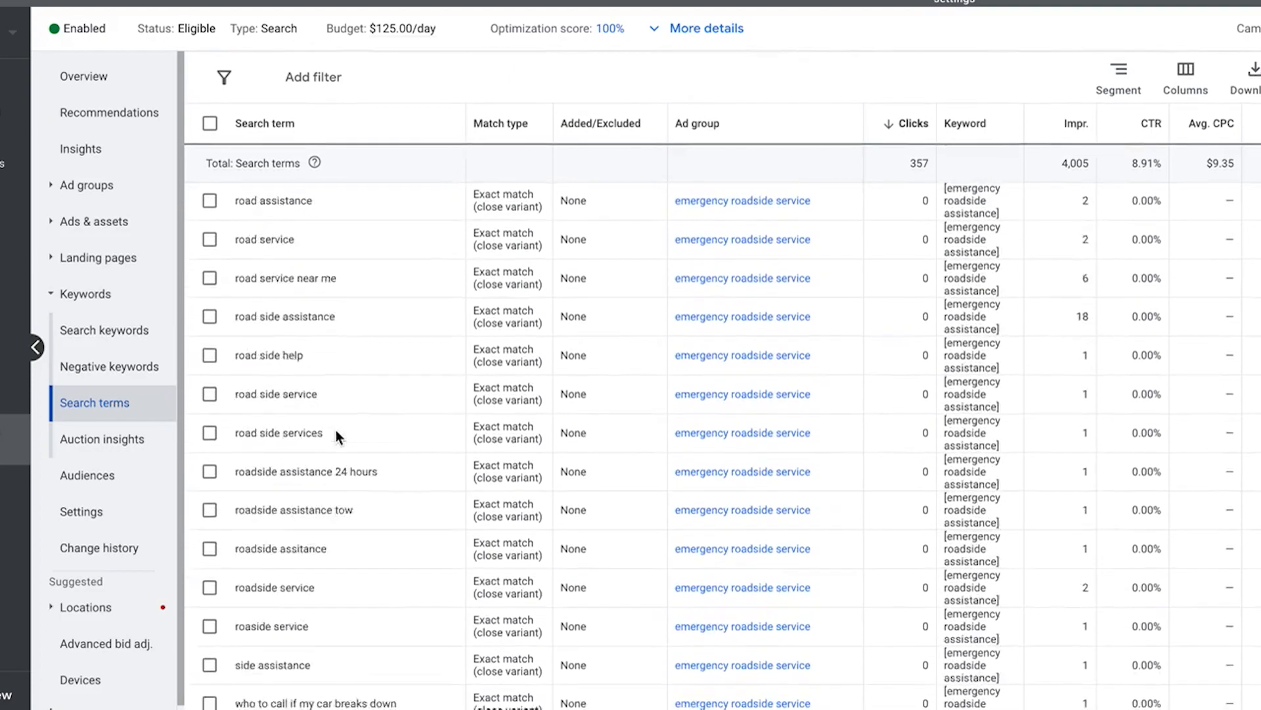
scroll(336, 434, up, 15)
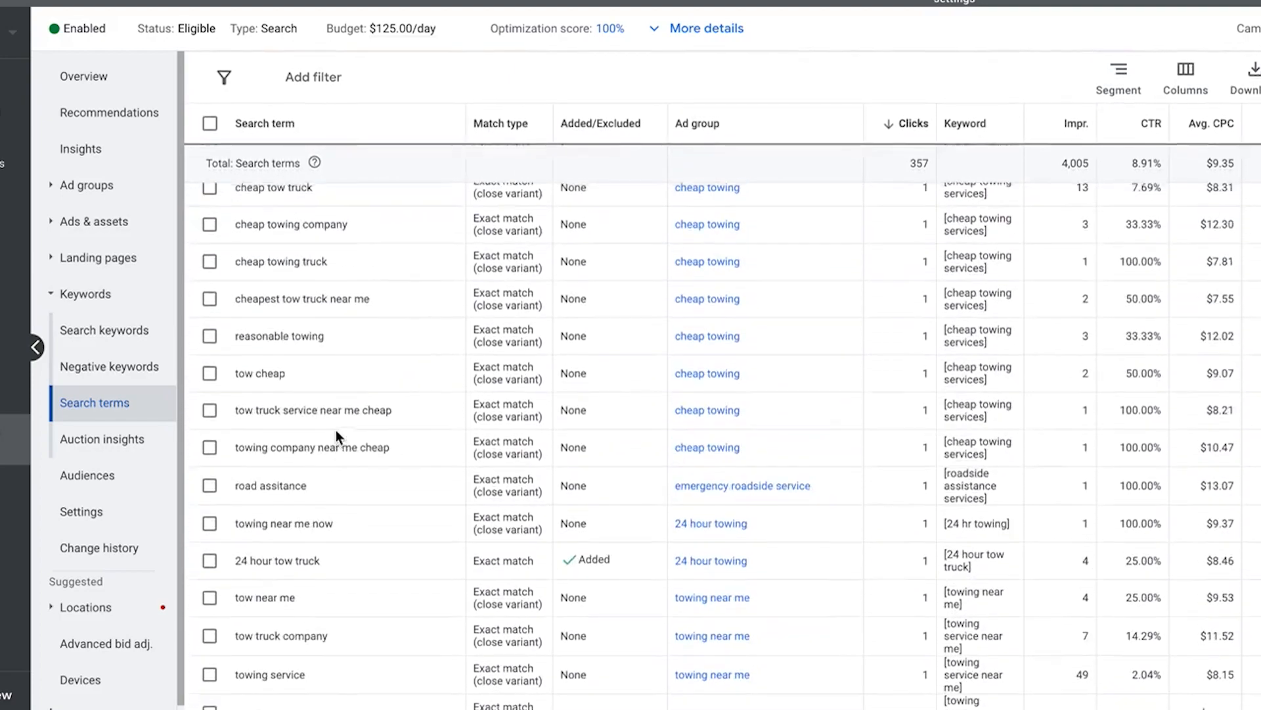
scroll(336, 430, up, 10)
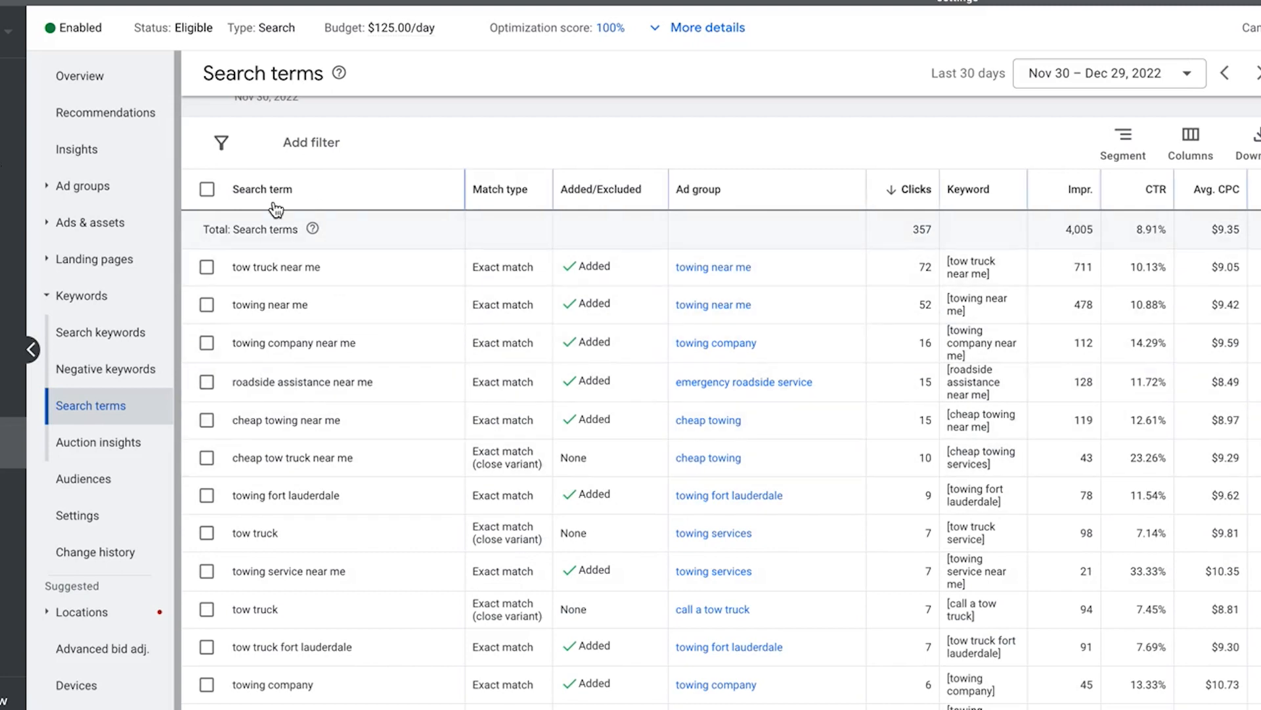
- Compare the most-clicked search terms with their match types, added status and the keywords that triggered them
scroll(408, 344, down, 2)
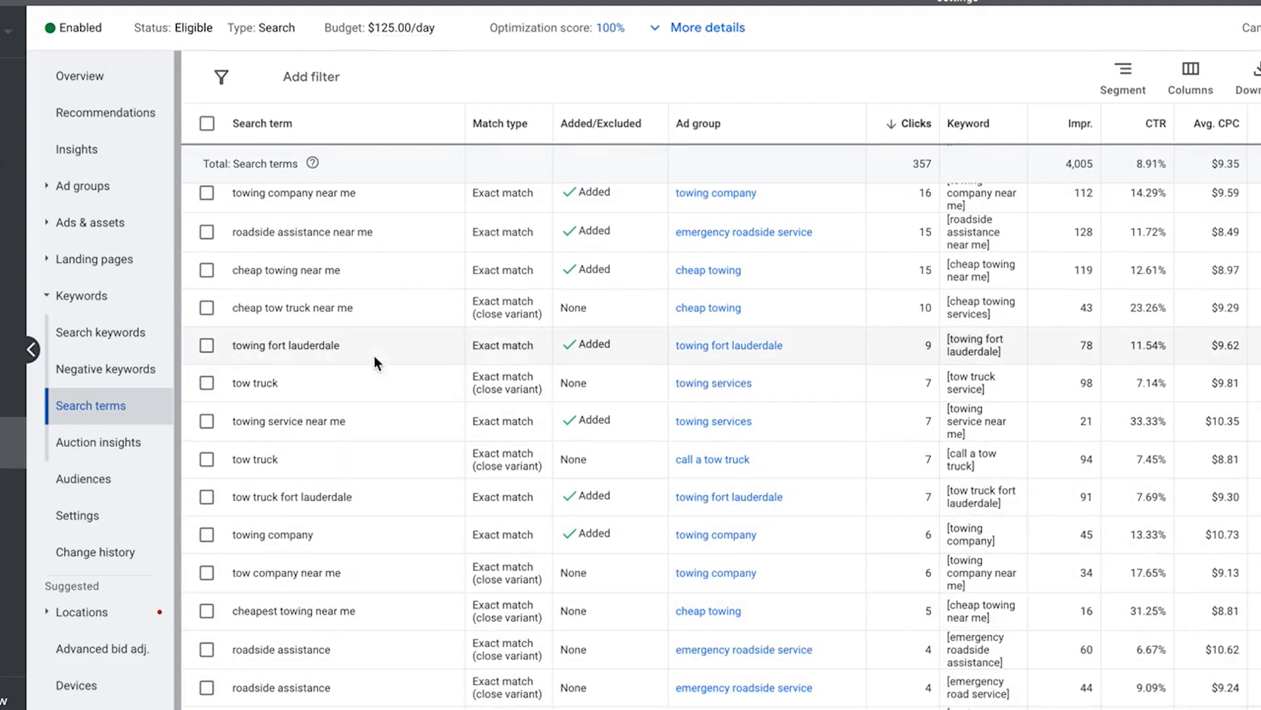
scroll(373, 357, down, 2)
scroll(373, 356, down, 1)
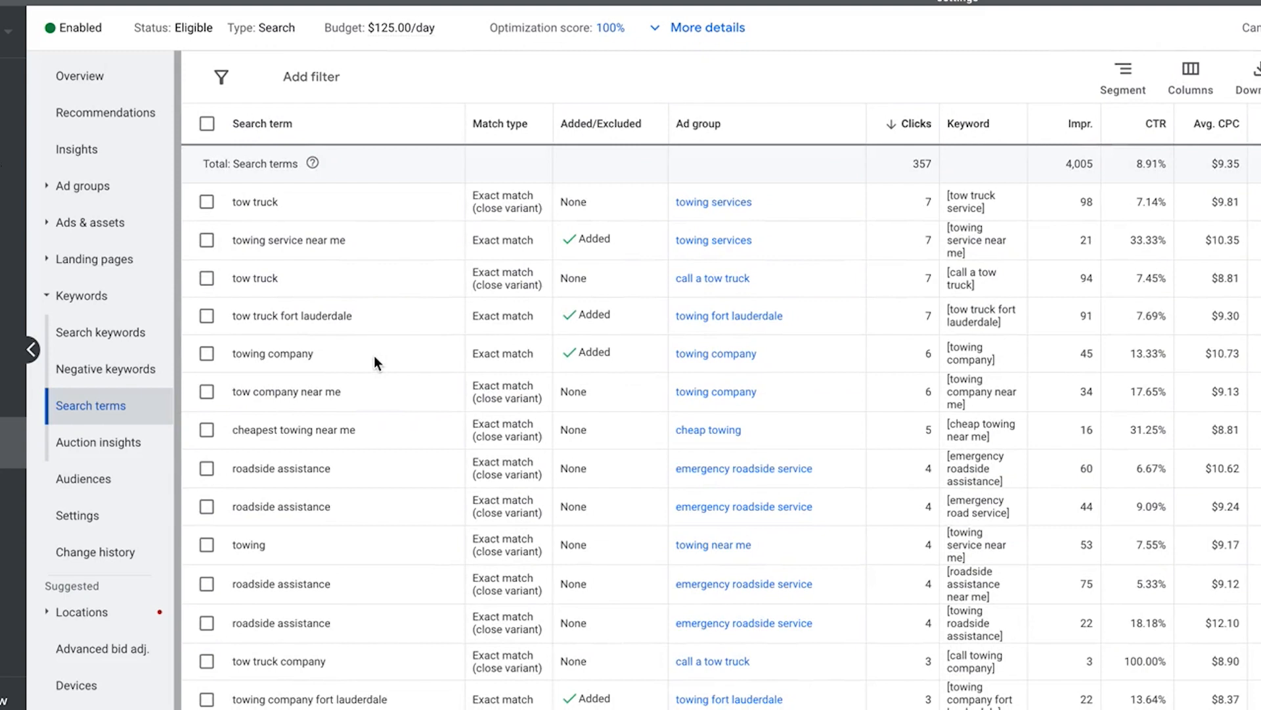
scroll(373, 356, down, 2)
scroll(374, 357, down, 3)
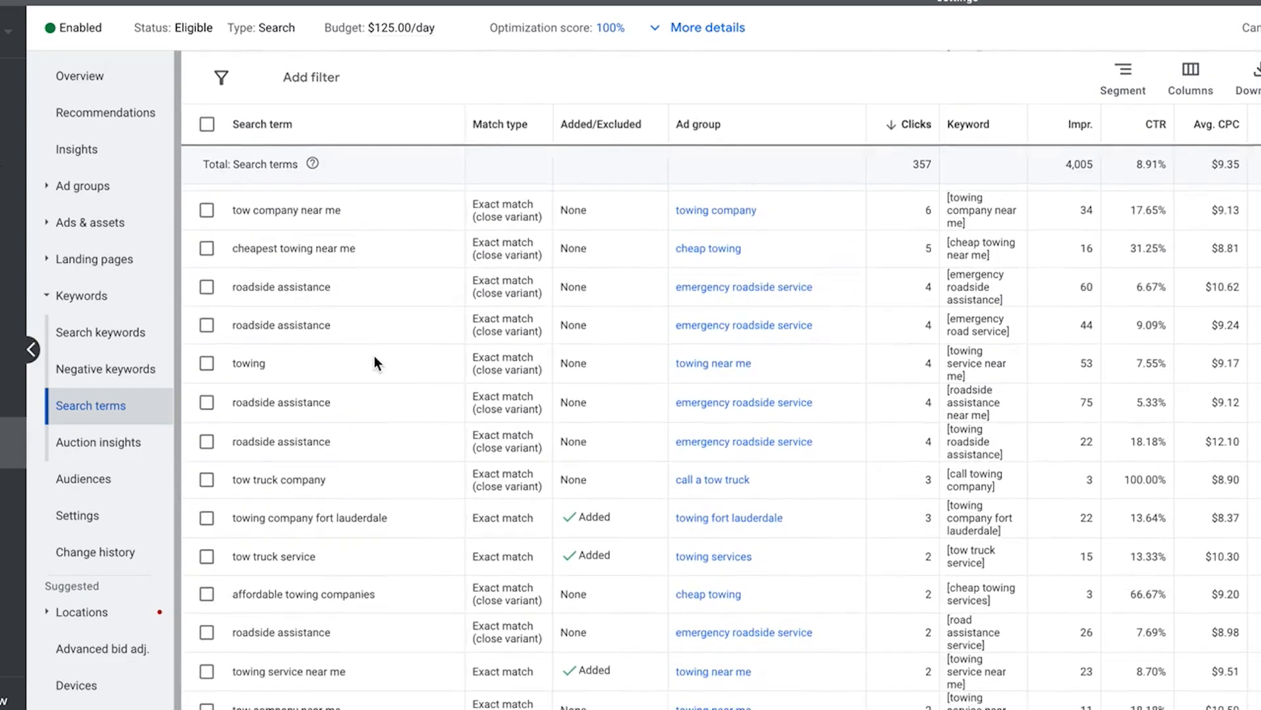
scroll(442, 289, up, 10)
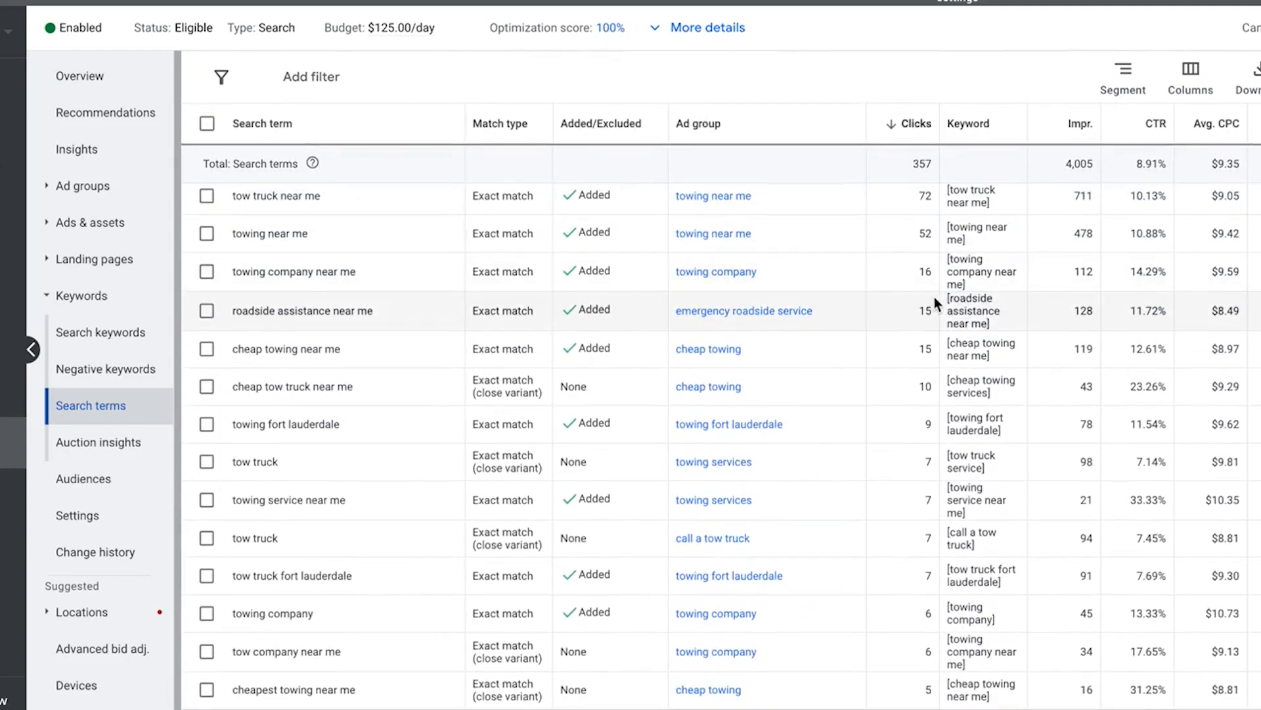
scroll(934, 299, up, 3)
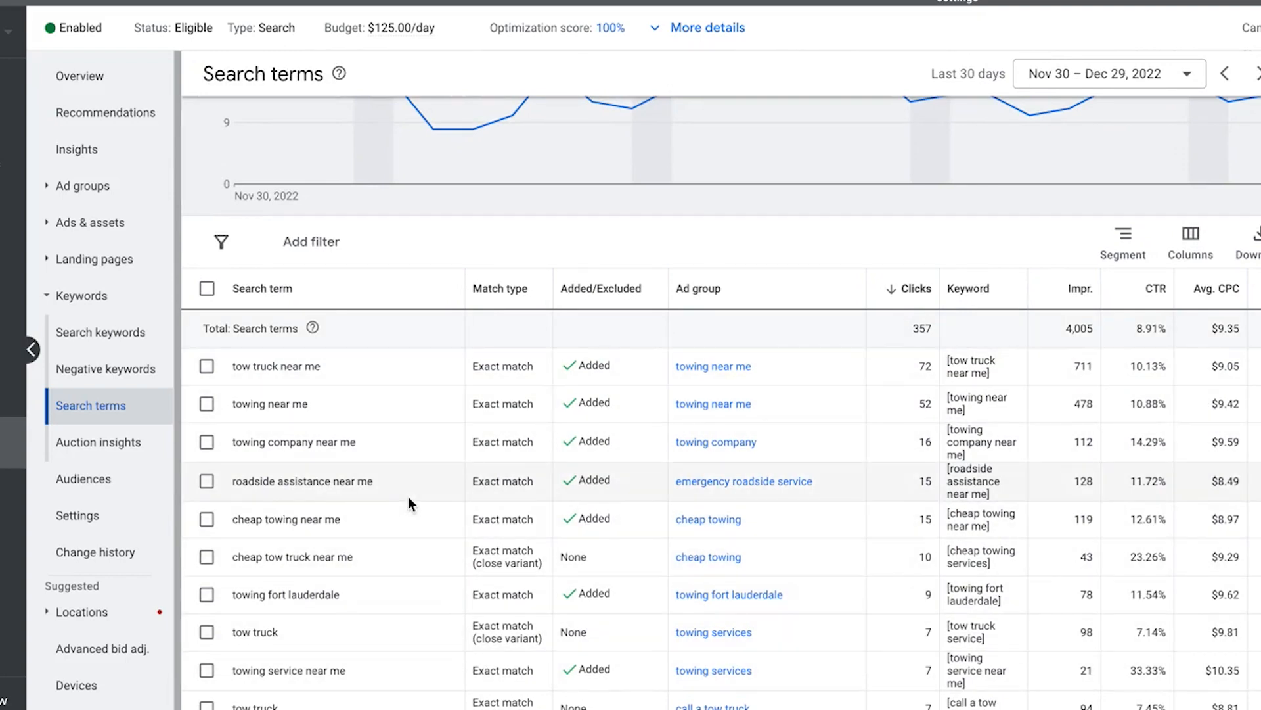
- Examine the search terms with fewer clicks for exact match close variants and the keywords they matched
scroll(408, 503, down, 1)
scroll(409, 498, down, 5)
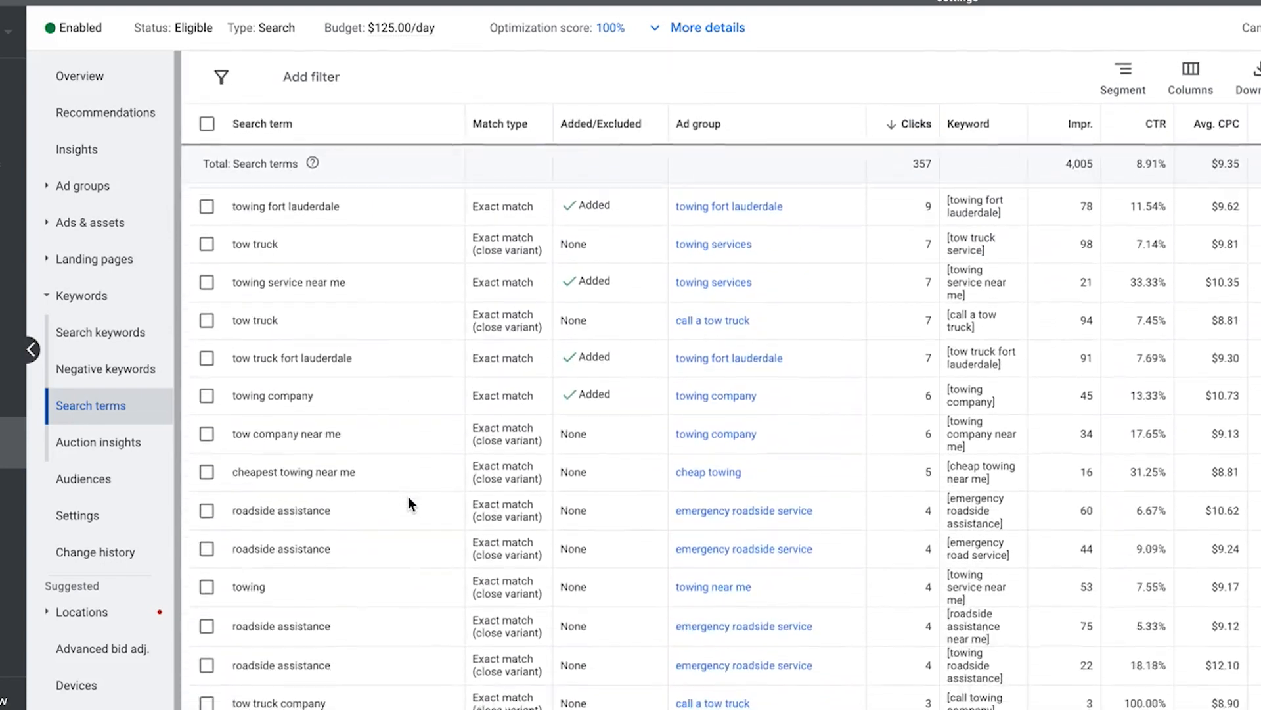
scroll(409, 499, down, 4)
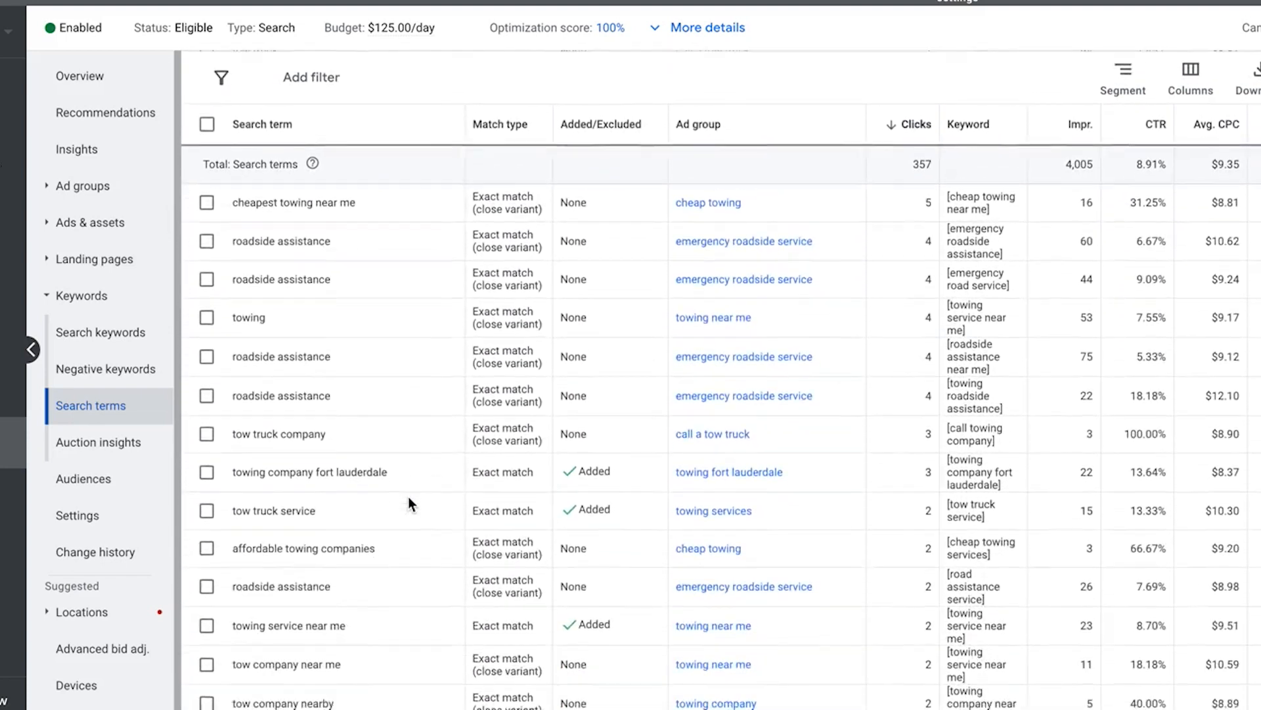
scroll(408, 500, down, 3)
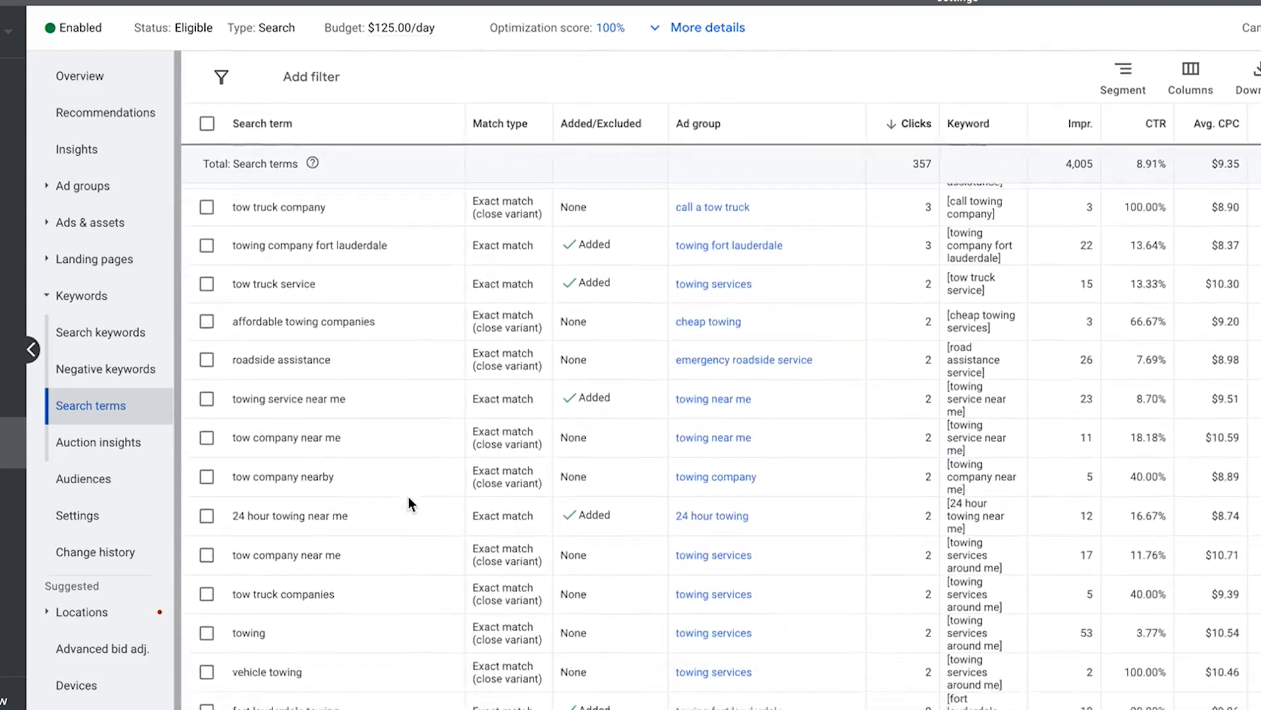
scroll(408, 498, down, 4)
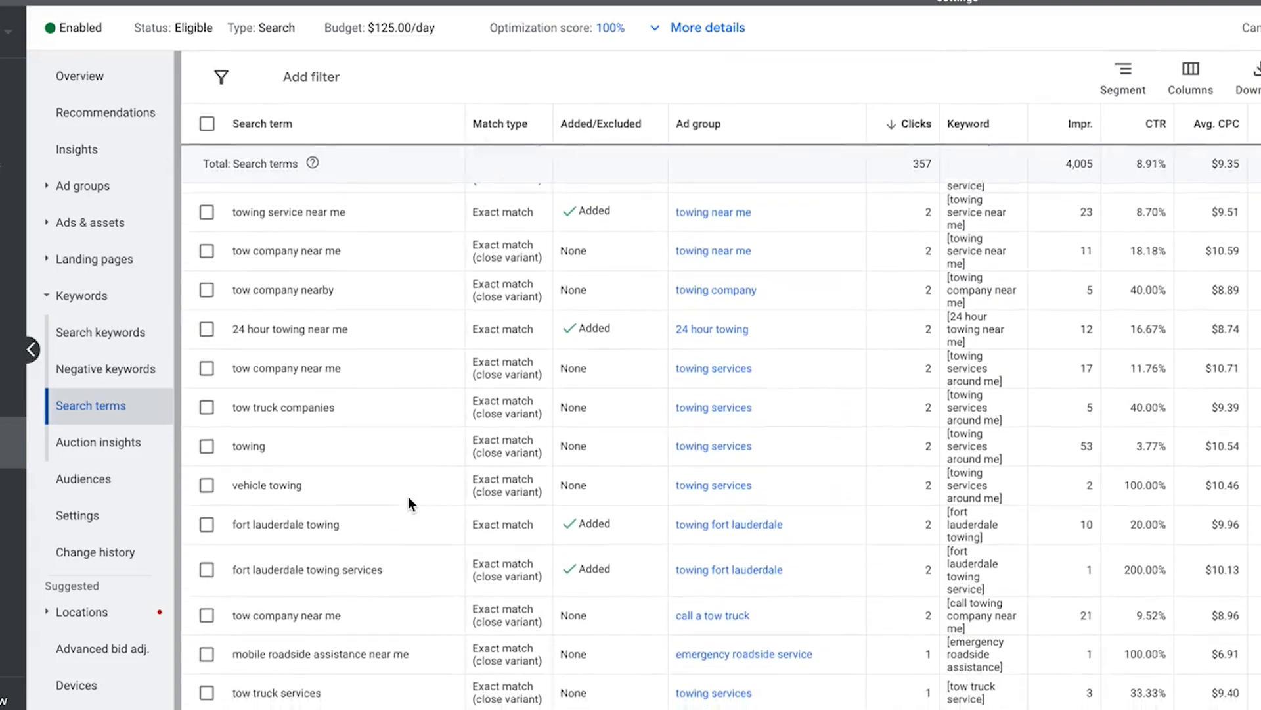
scroll(409, 498, down, 1)
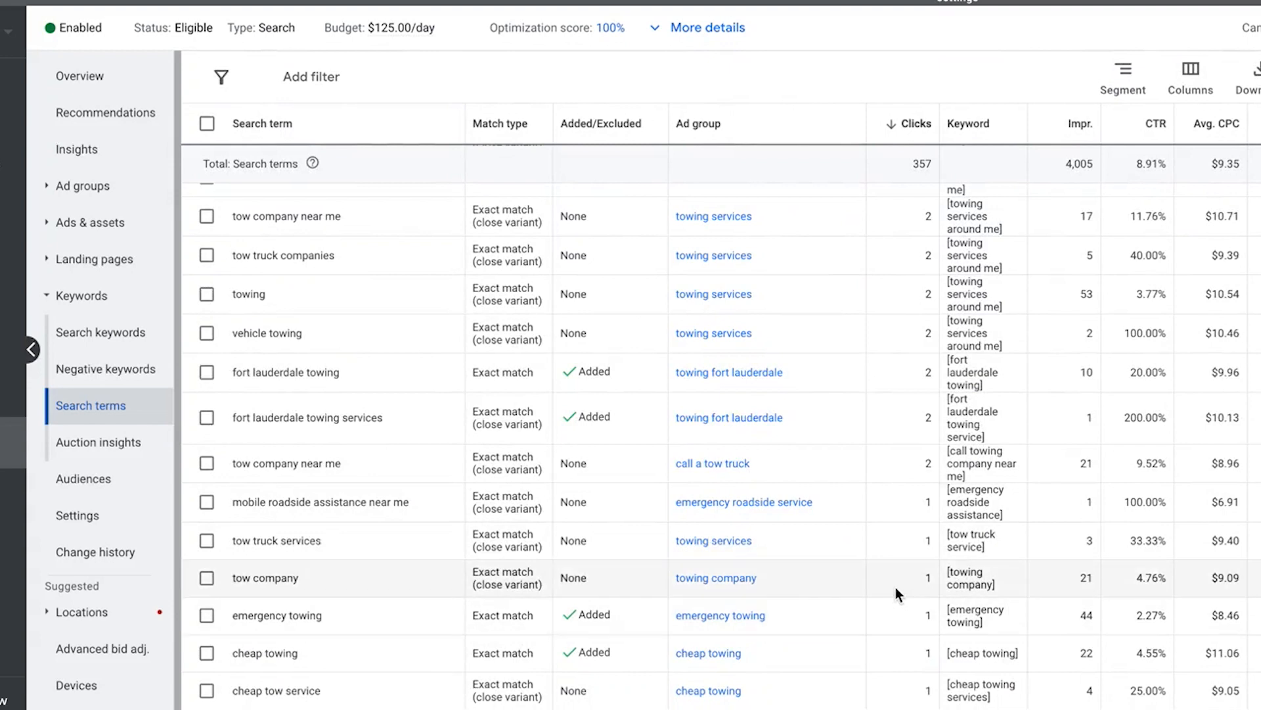
scroll(437, 582, down, 2)
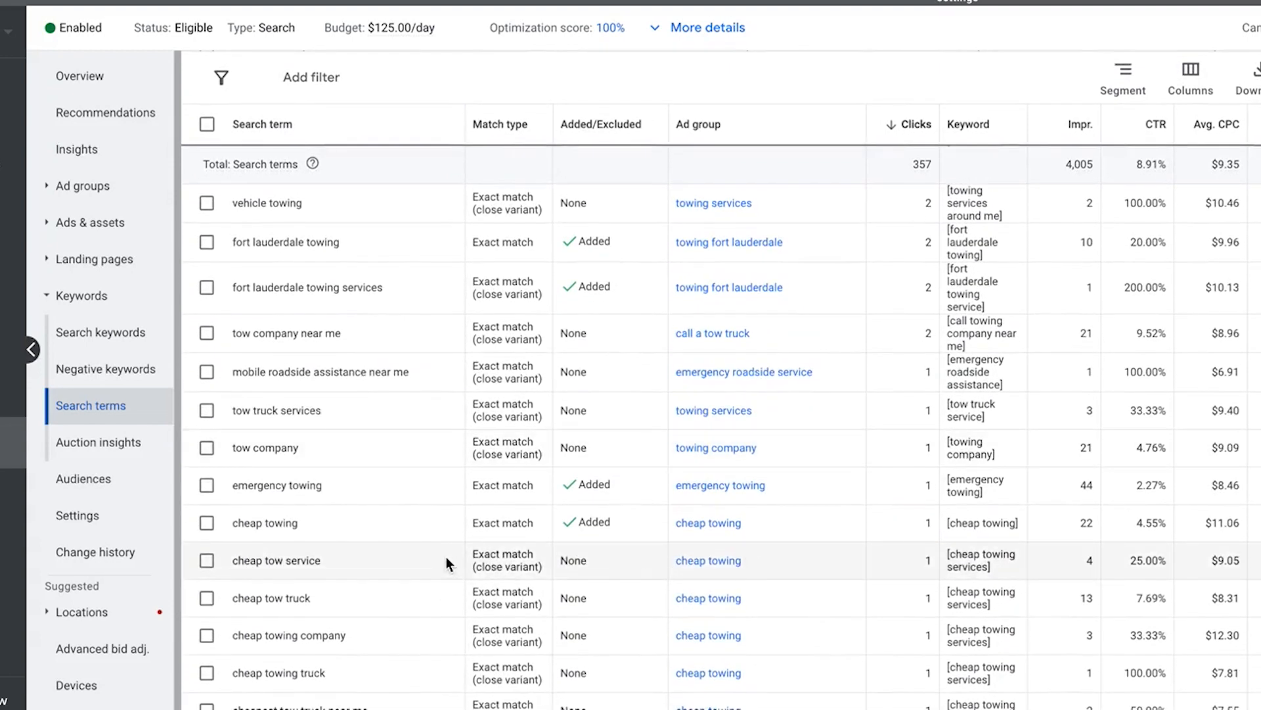
scroll(420, 455, down, 2)
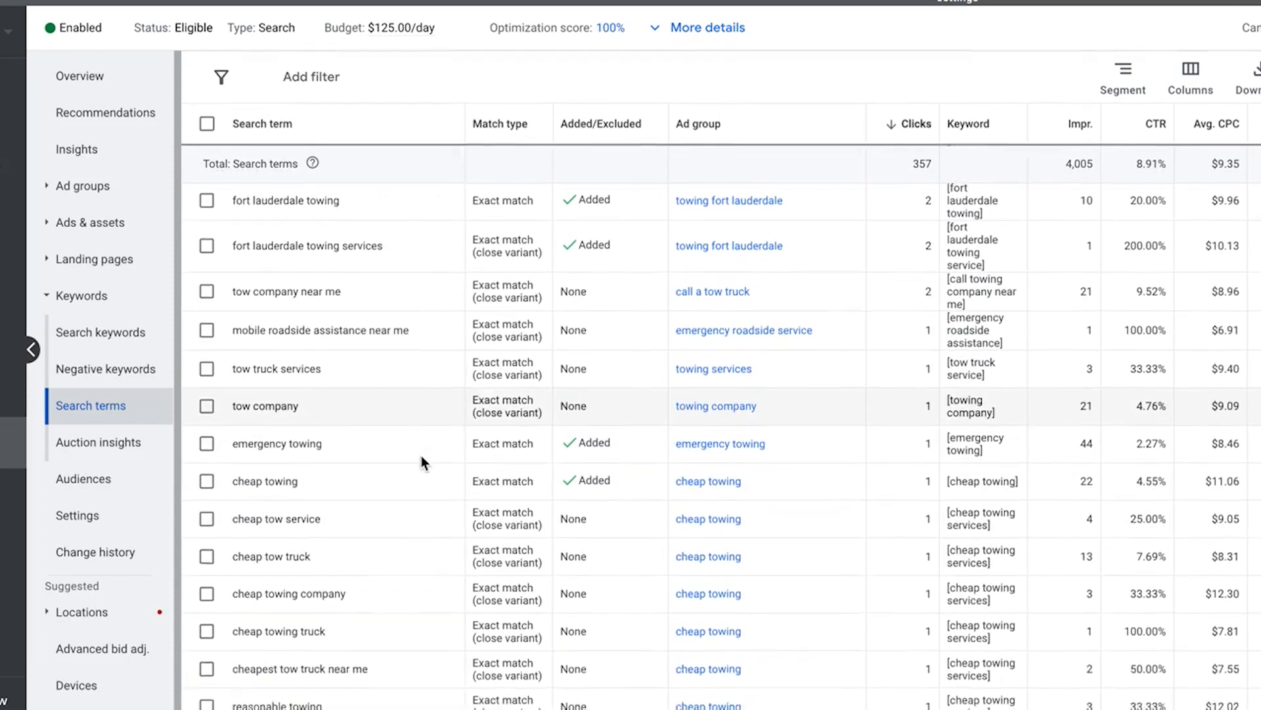
scroll(421, 456, down, 1)
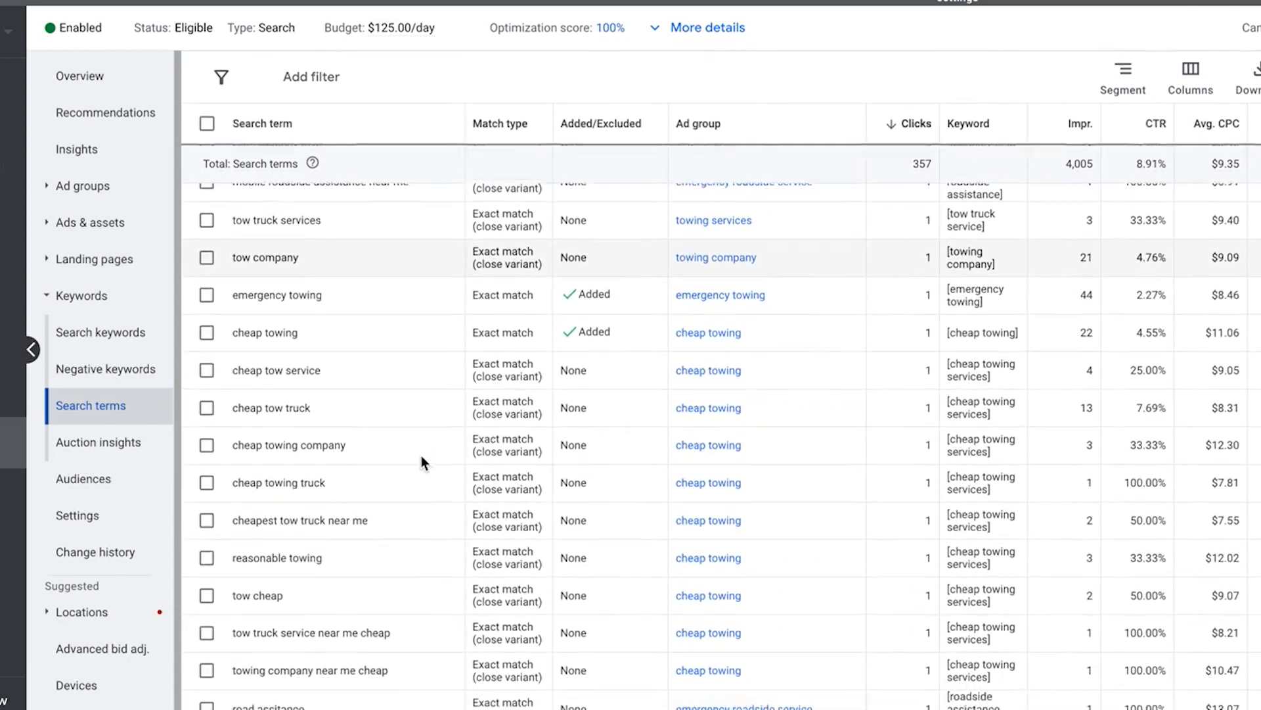
scroll(420, 455, down, 2)
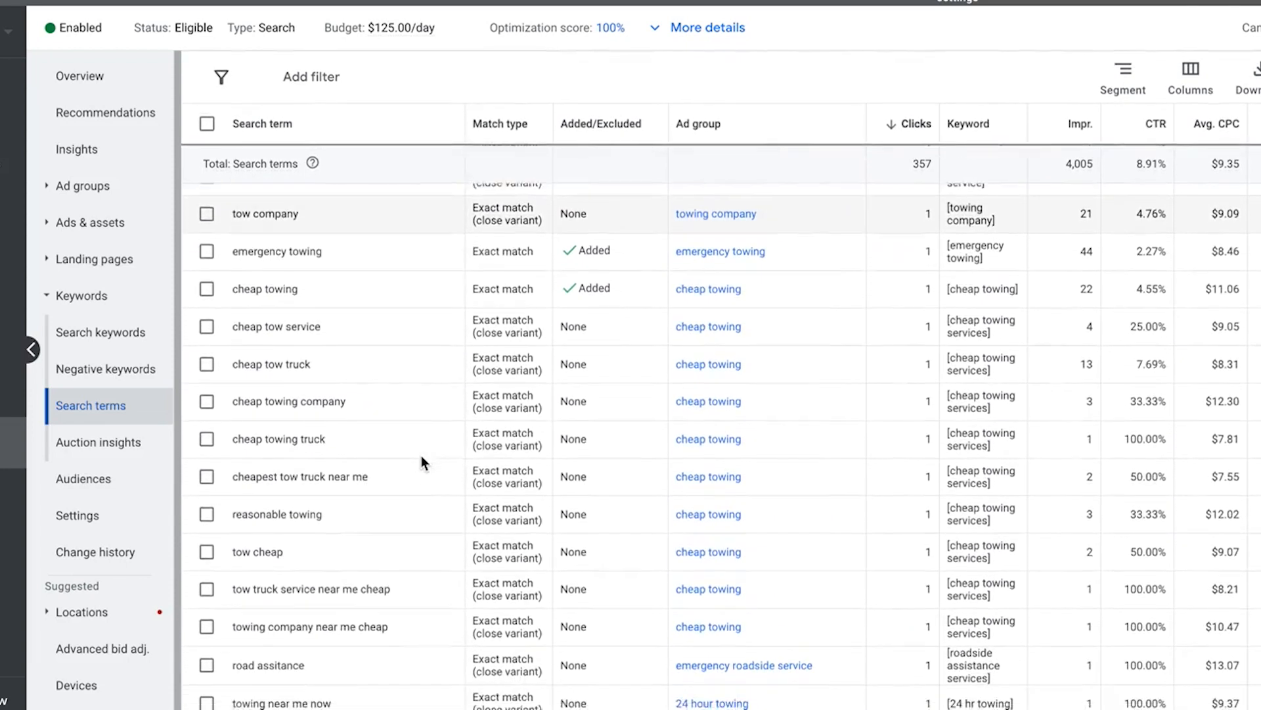
scroll(421, 455, down, 1)
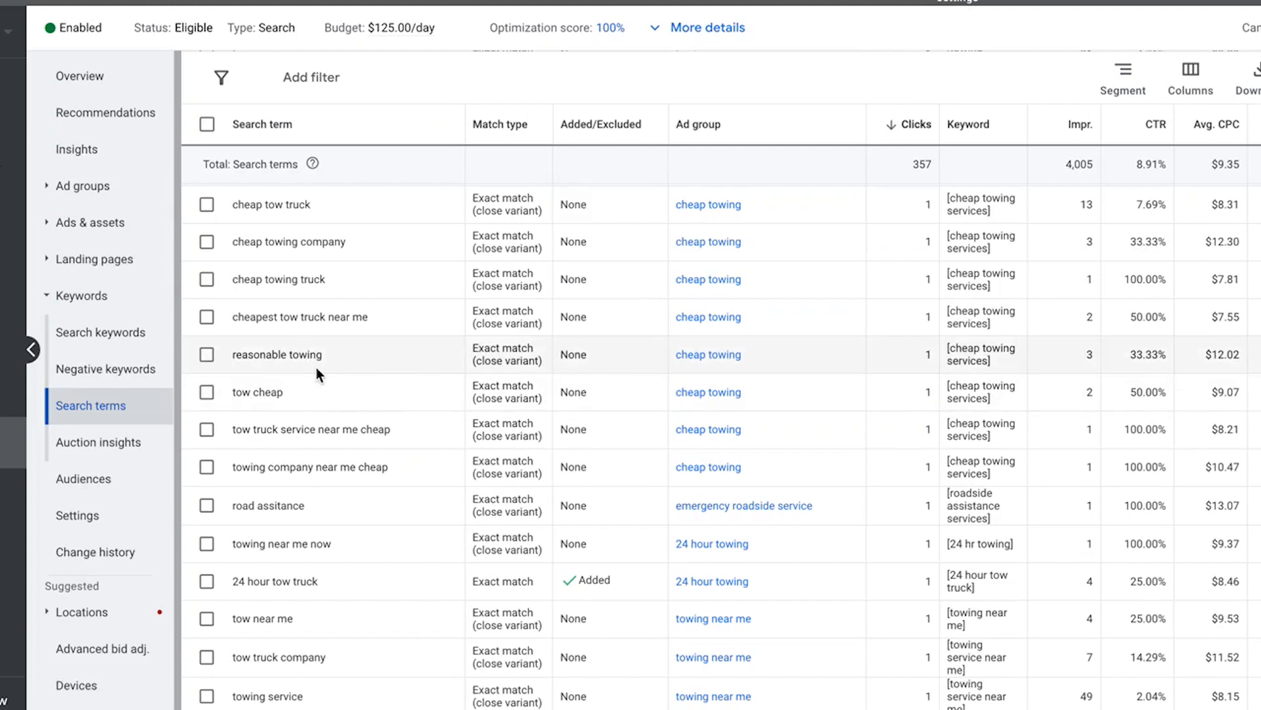
- Select the search term "wrecker services nearby" in the towing near me ad group
scroll(348, 392, down, 1)
scroll(350, 393, down, 1)
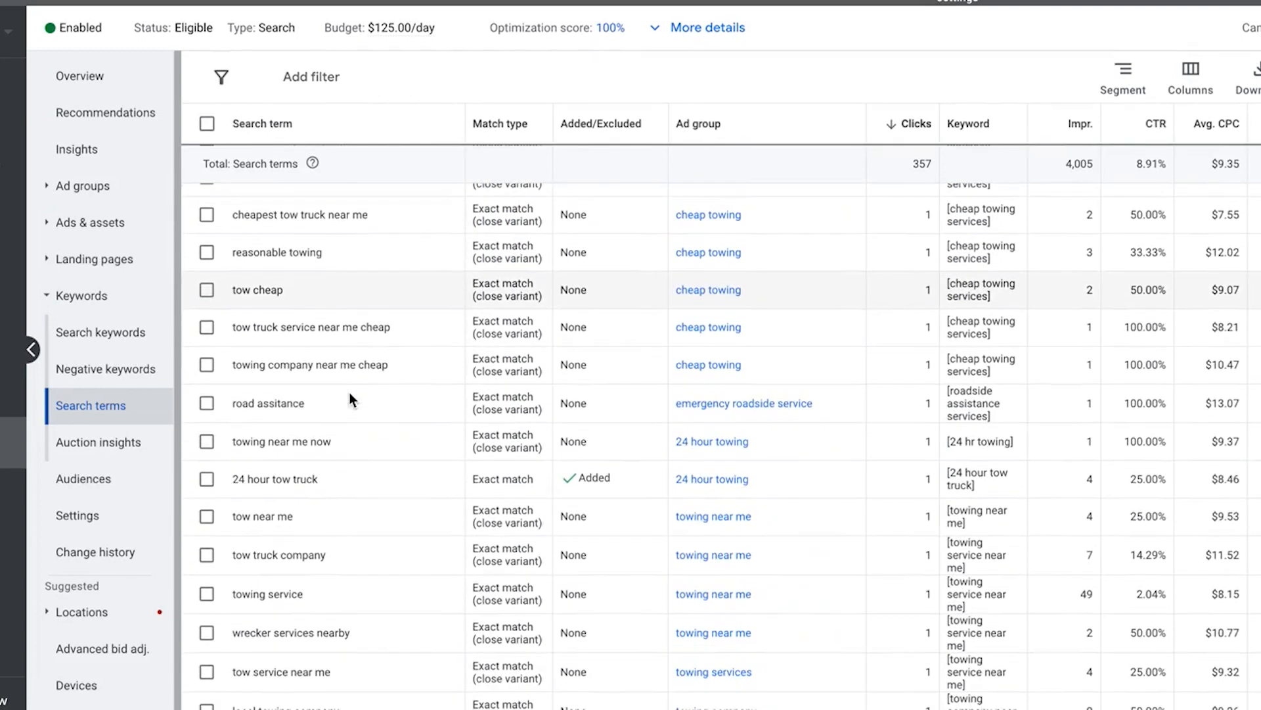
scroll(340, 431, down, 1)
scroll(340, 431, down, 3)
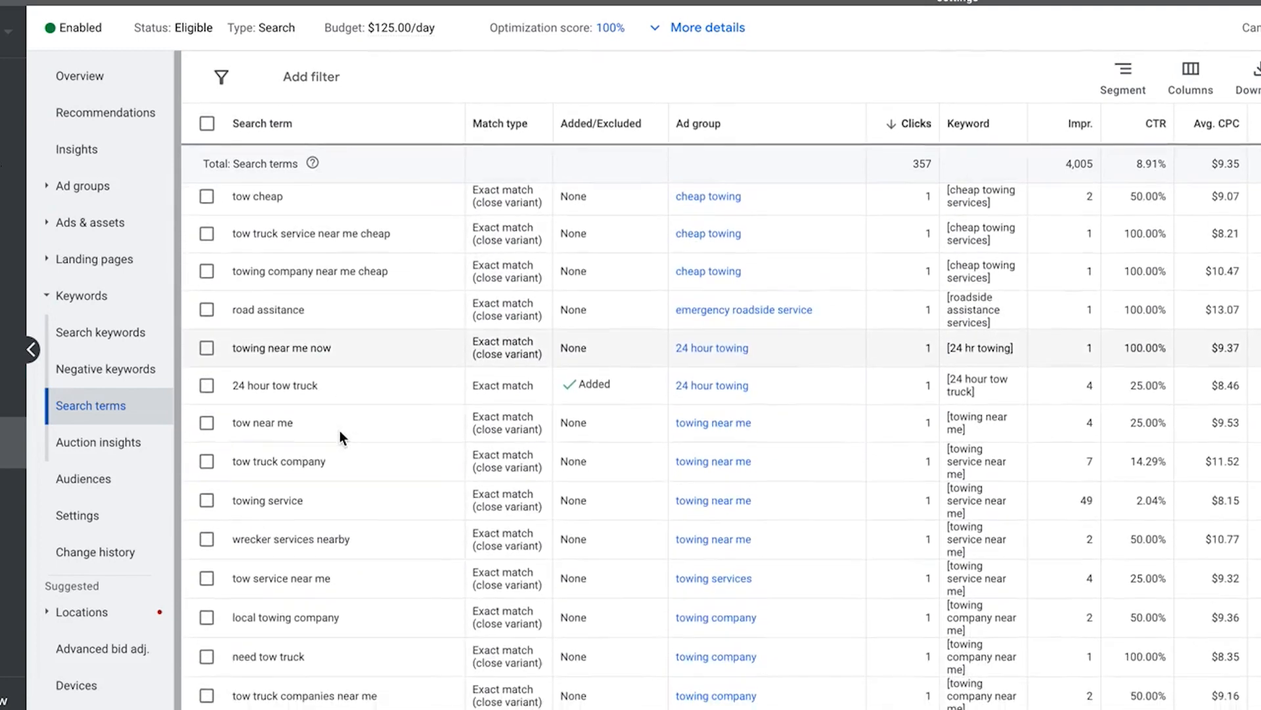
scroll(341, 431, down, 1)
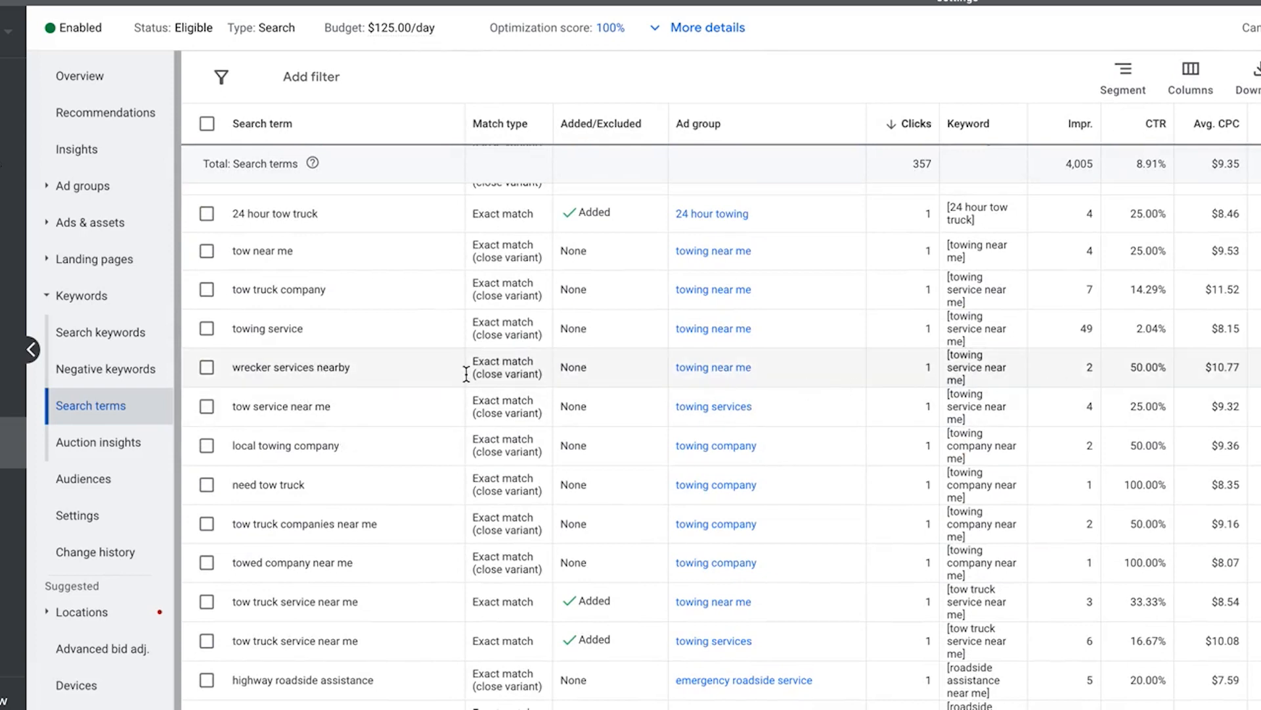
click(207, 368)
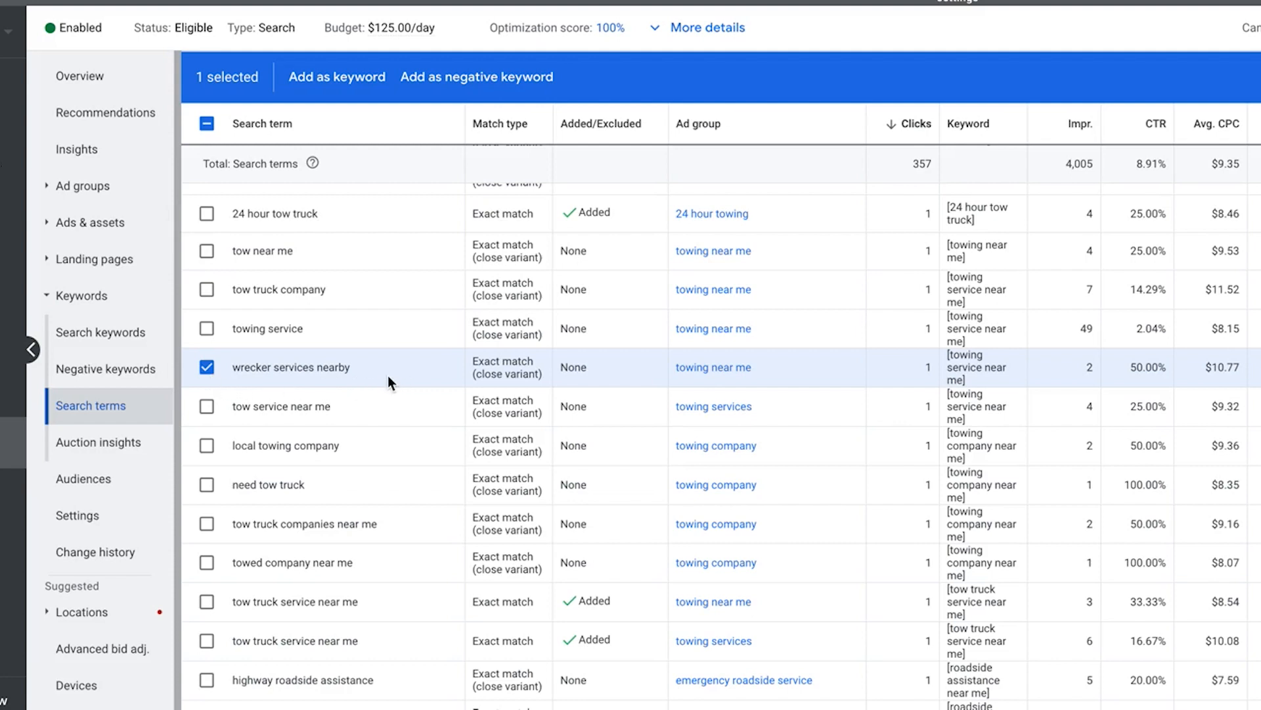
- Add the search term "towing agency" from the call a tow truck ad group to the selection
scroll(389, 378, down, 3)
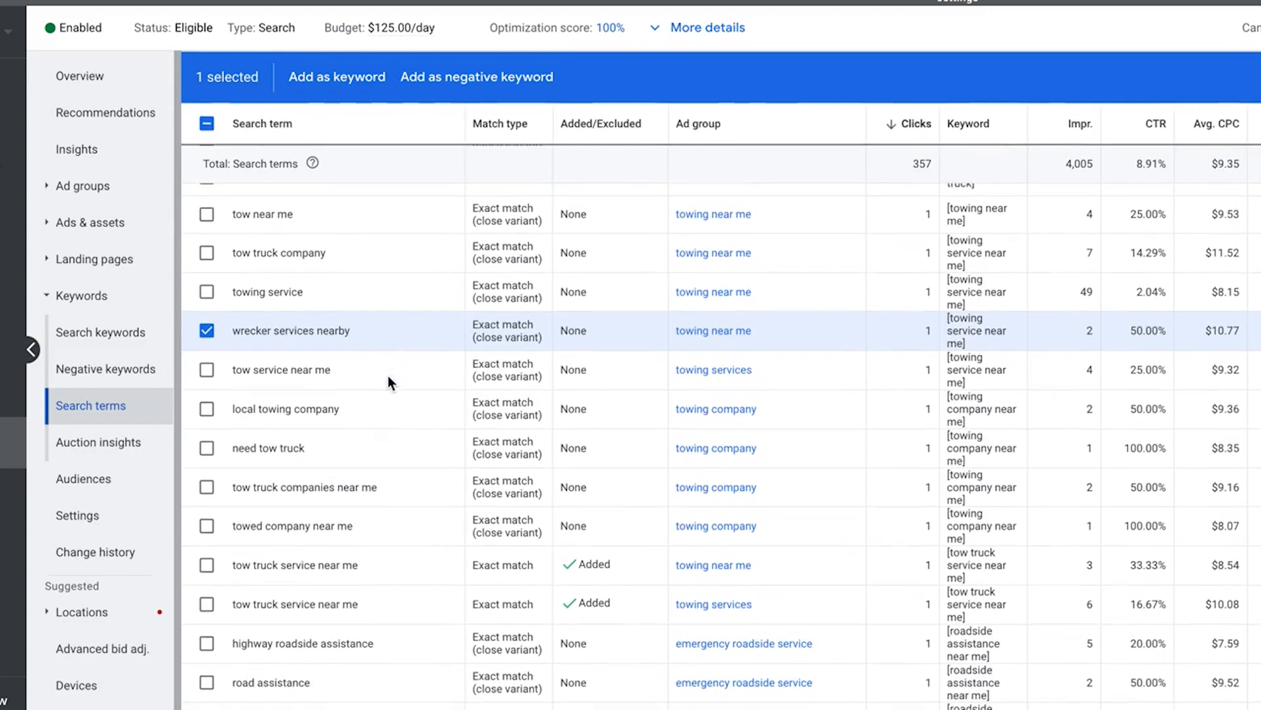
scroll(388, 376, down, 6)
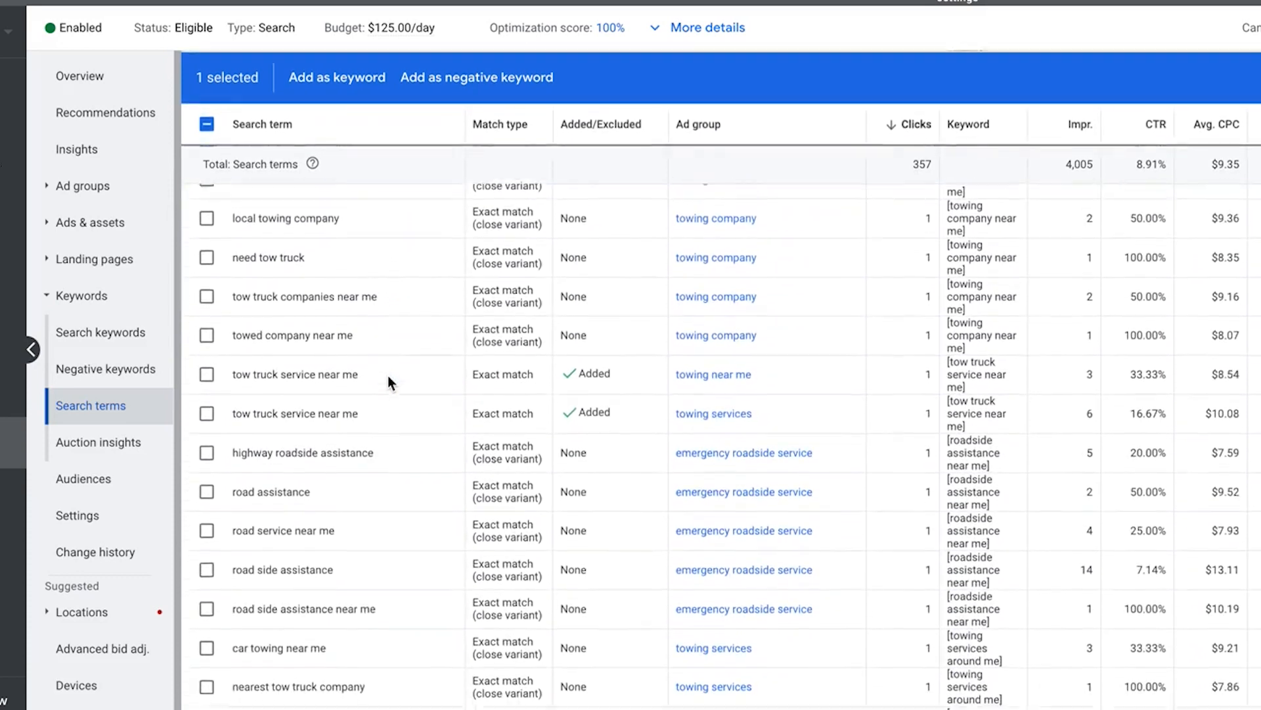
scroll(387, 376, down, 7)
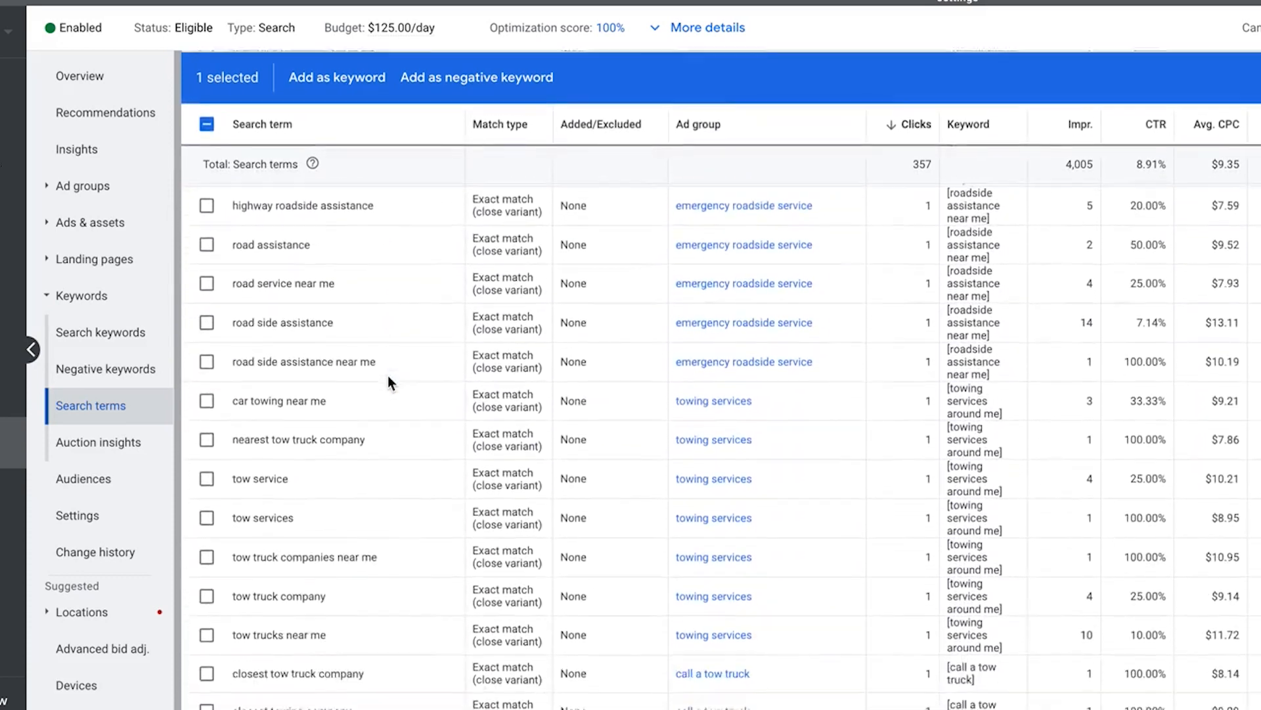
scroll(387, 376, down, 7)
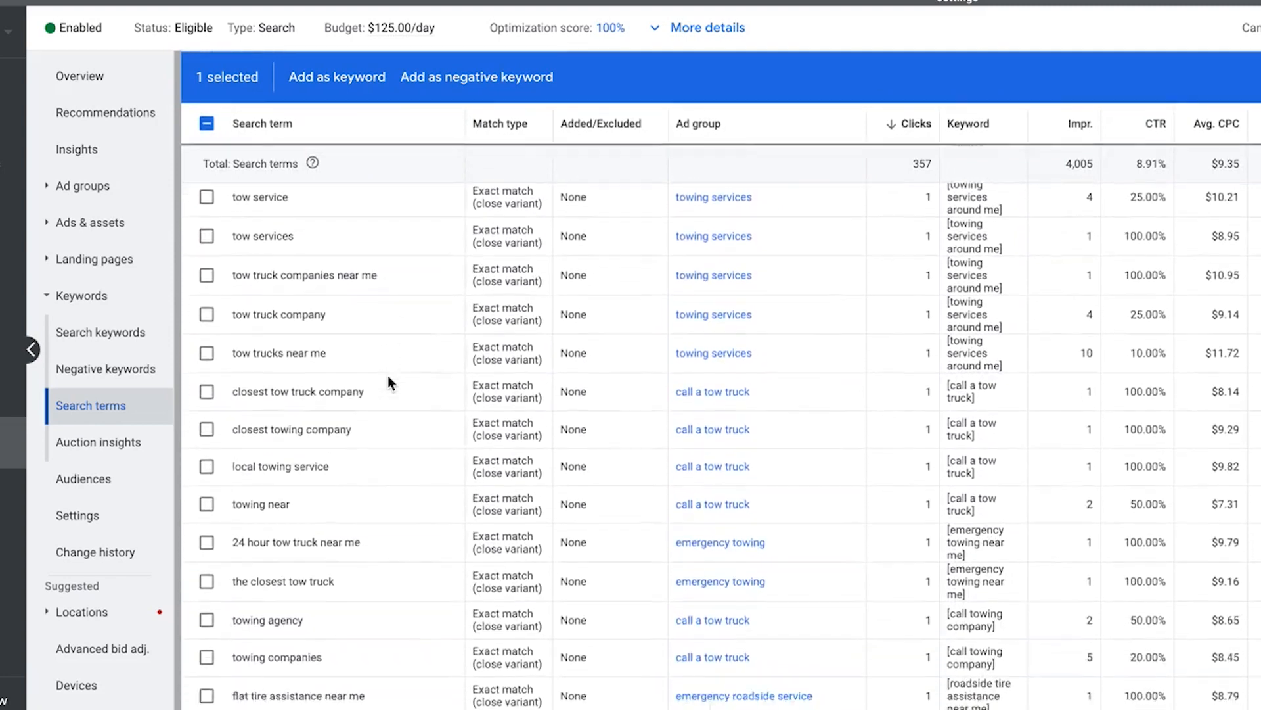
scroll(387, 381, down, 5)
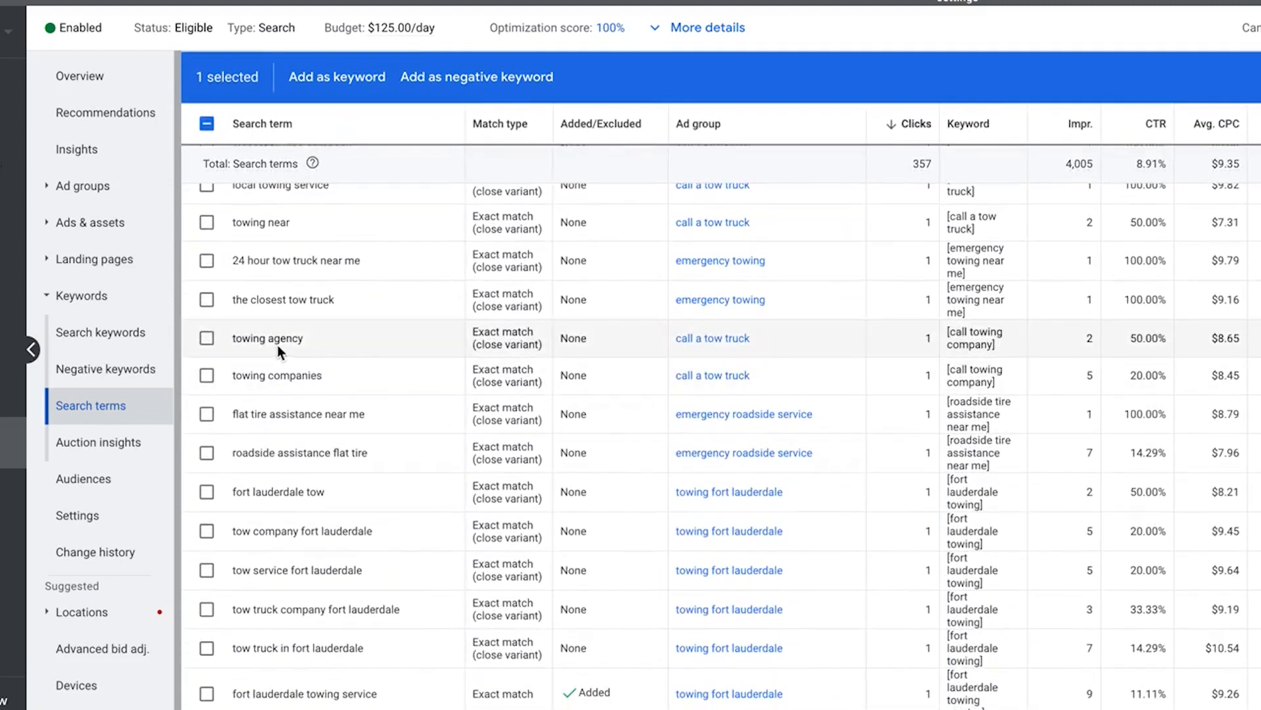
click(207, 338)
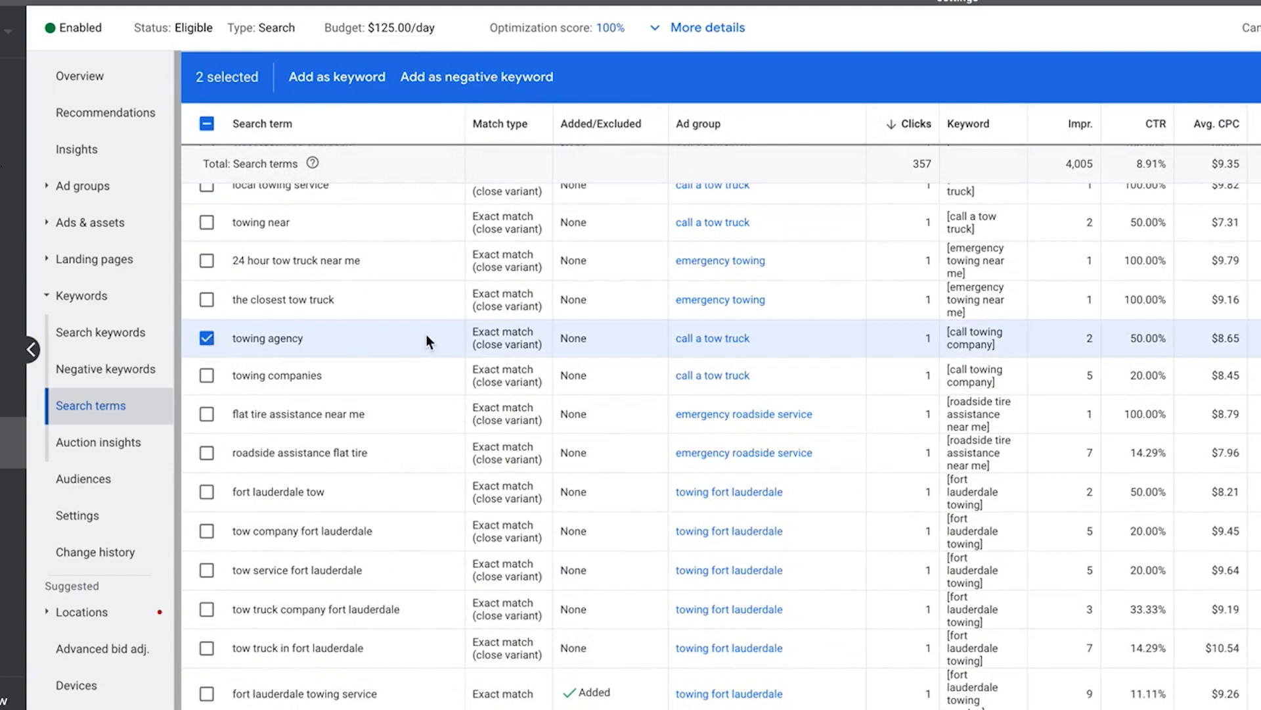
- Check the remaining Fort Lauderdale, towing price and emergency roadside search terms for other terms to exclude
scroll(427, 334, down, 2)
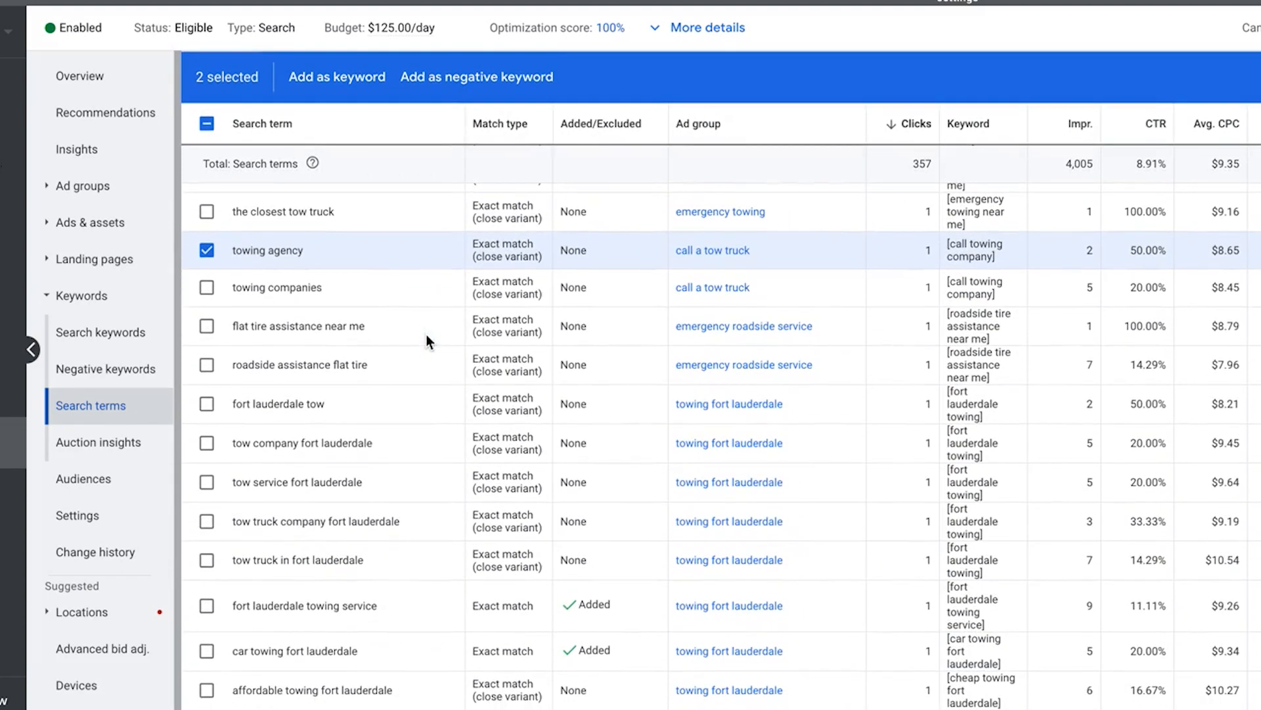
scroll(427, 336, down, 1)
scroll(427, 336, down, 5)
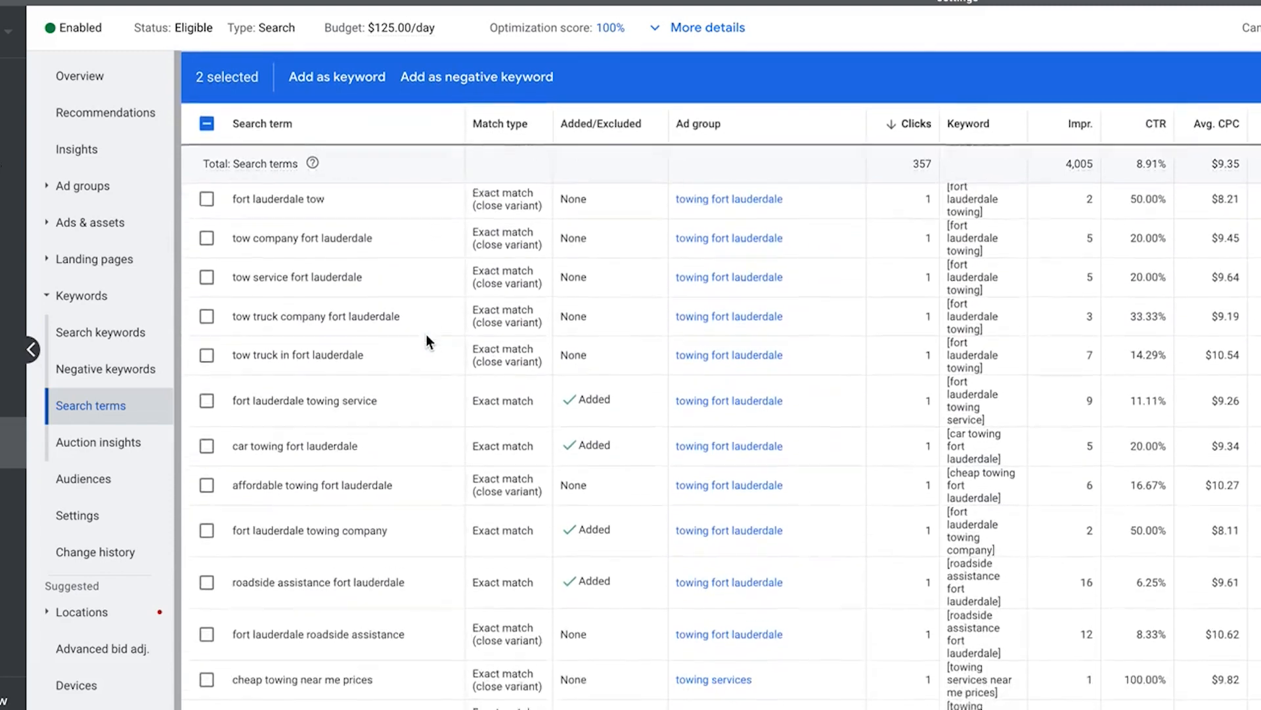
scroll(427, 336, down, 4)
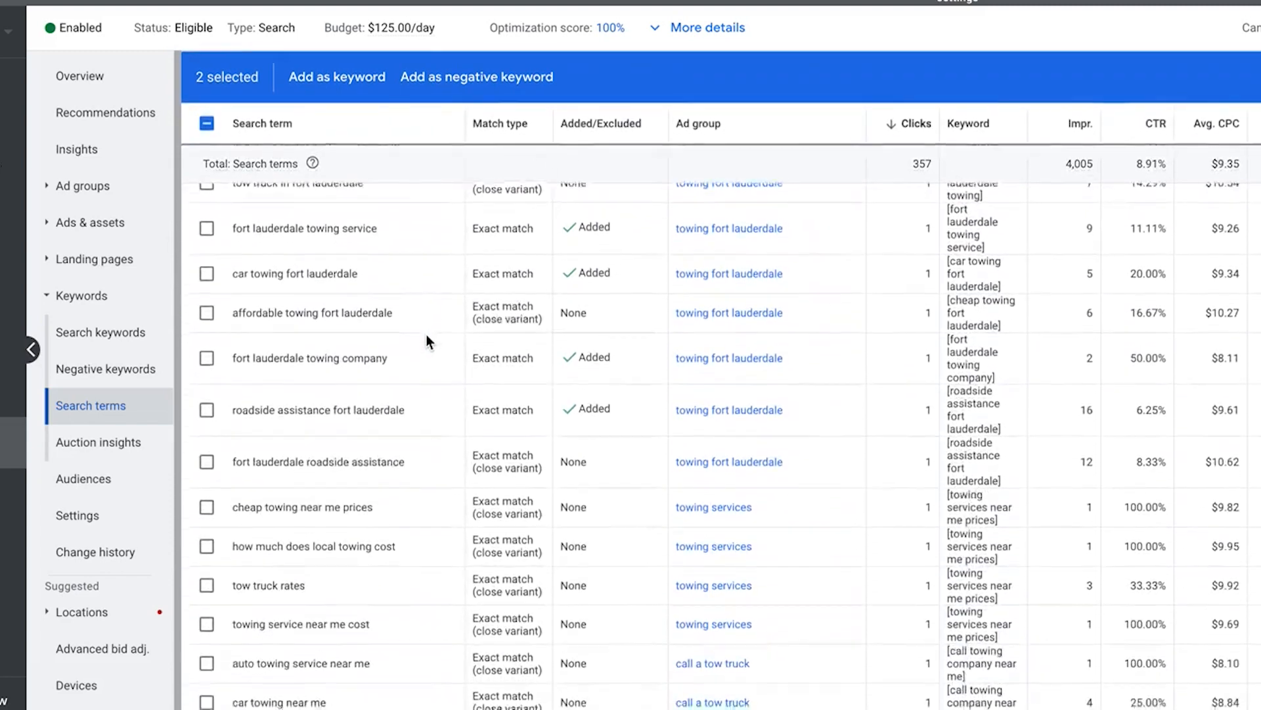
scroll(427, 337, down, 6)
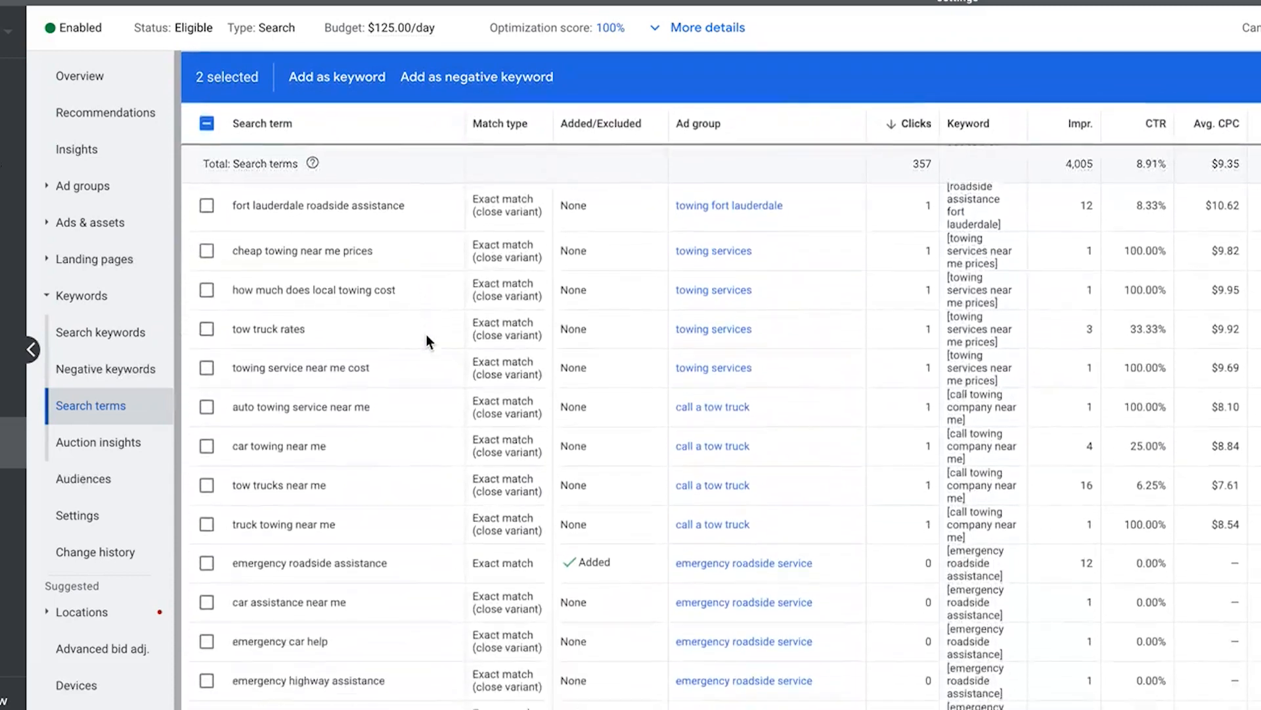
scroll(427, 336, down, 6)
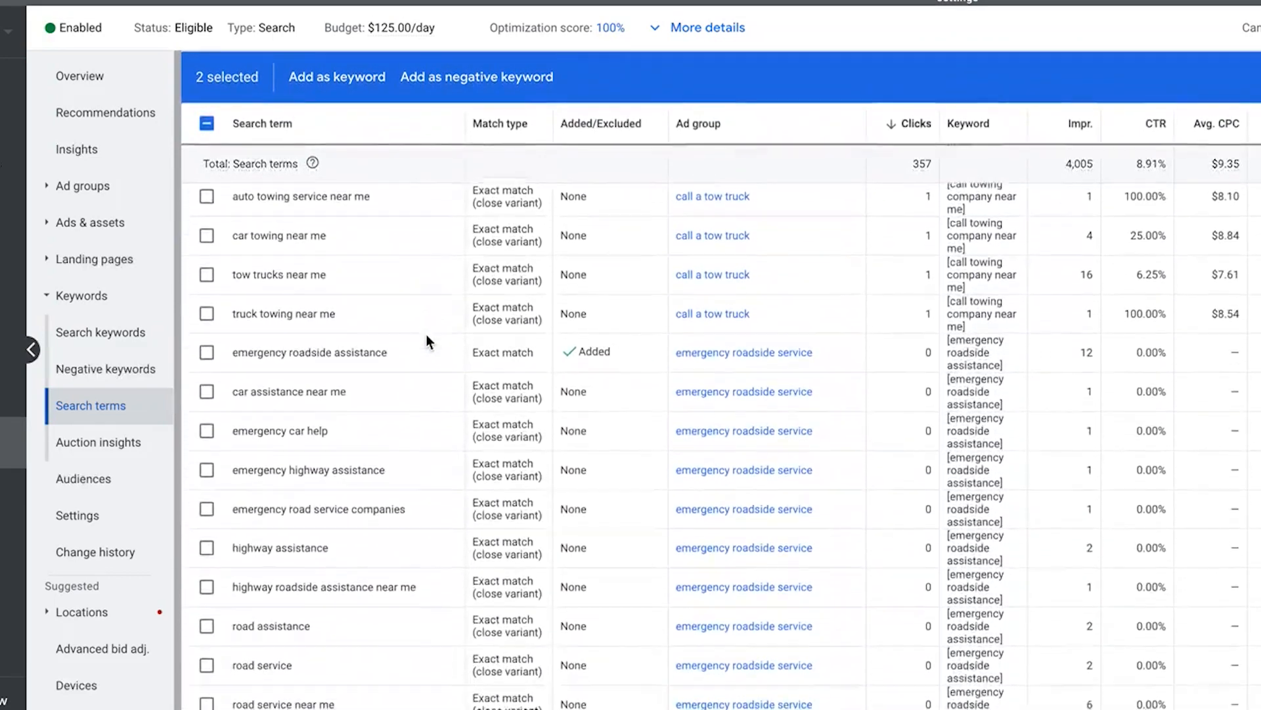
scroll(428, 333, down, 1)
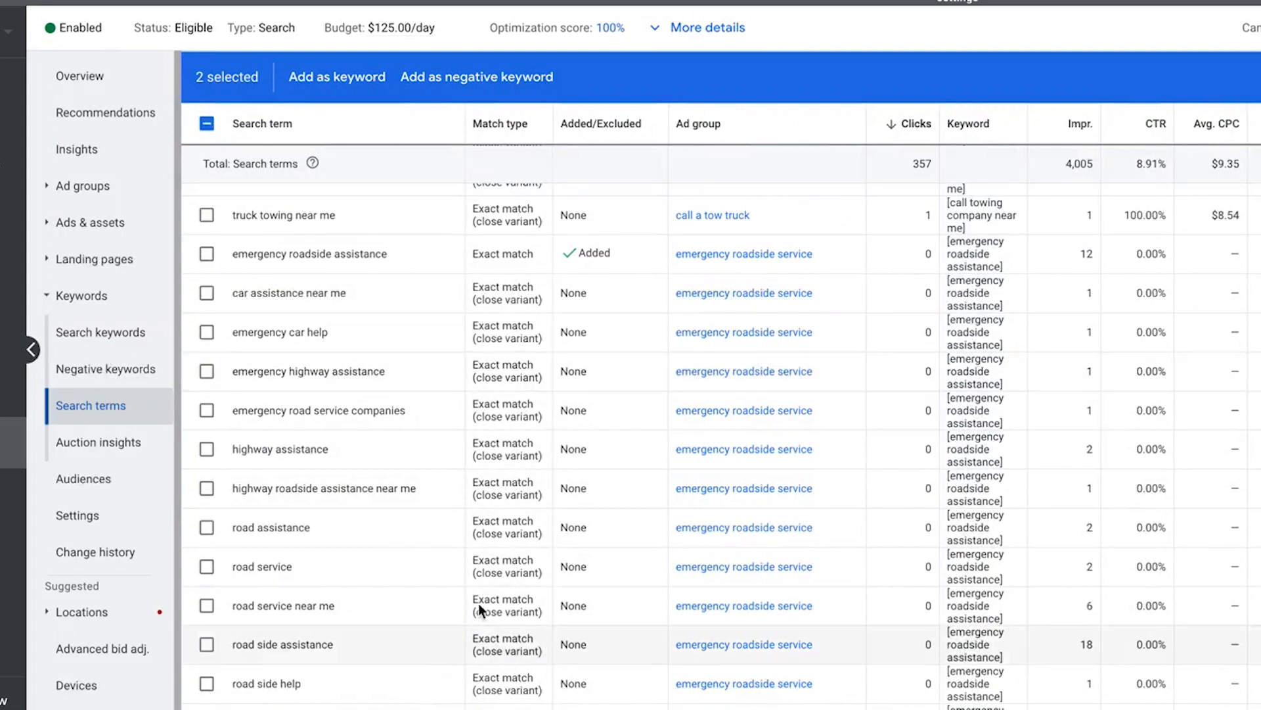
scroll(353, 397, down, 3)
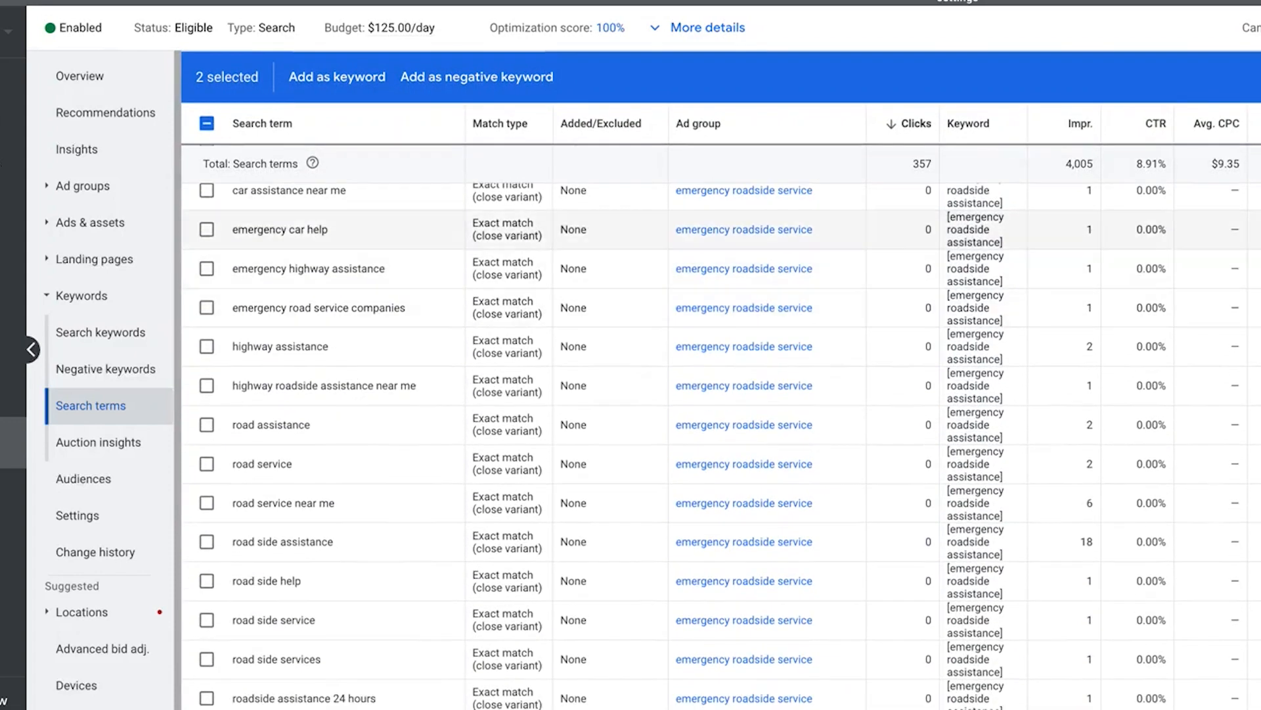
scroll(366, 416, down, 5)
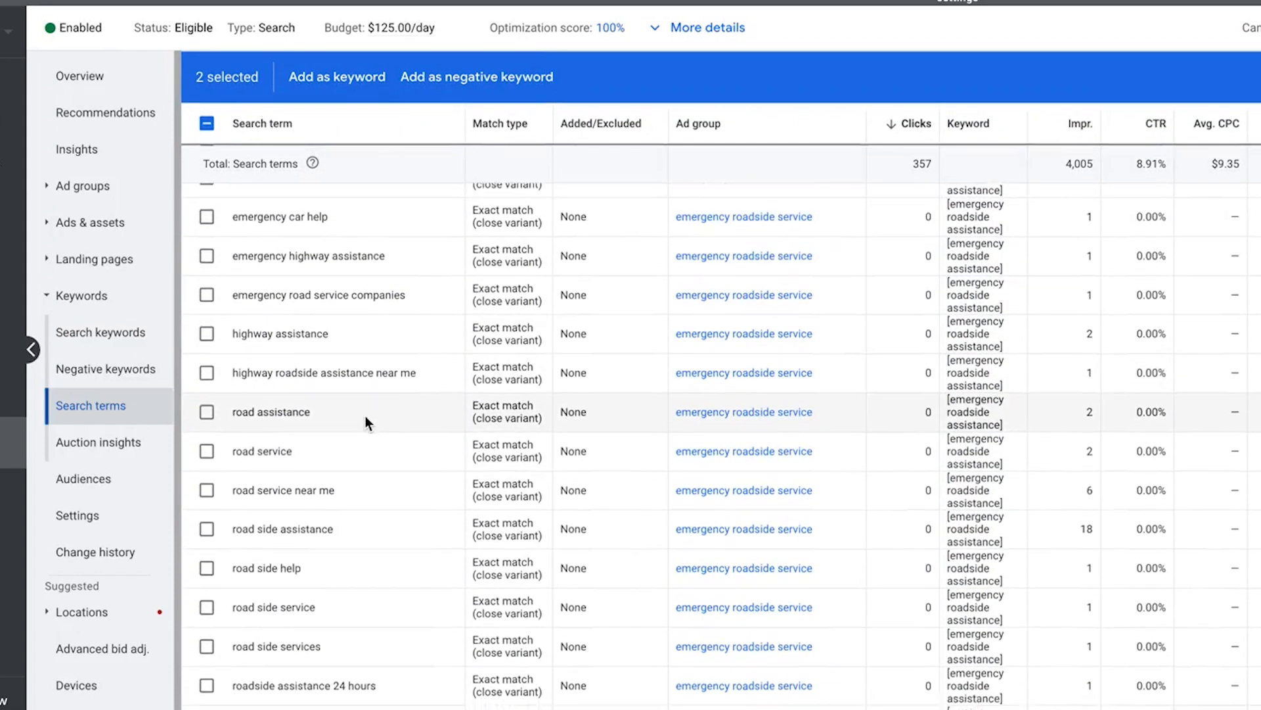
scroll(366, 410, up, 1)
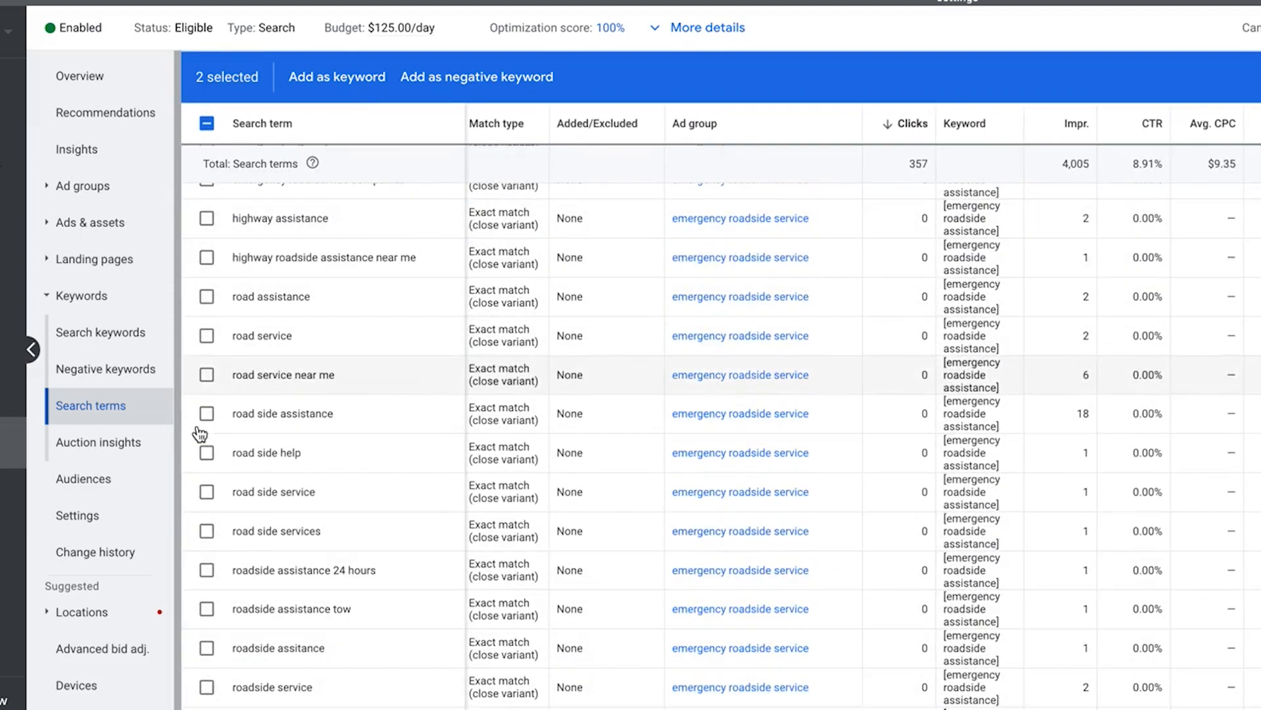
- Set up the selected terms as campaign-level negative keywords, changing the wrecker services entry to the phrase match "wrecker"
click(445, 90)
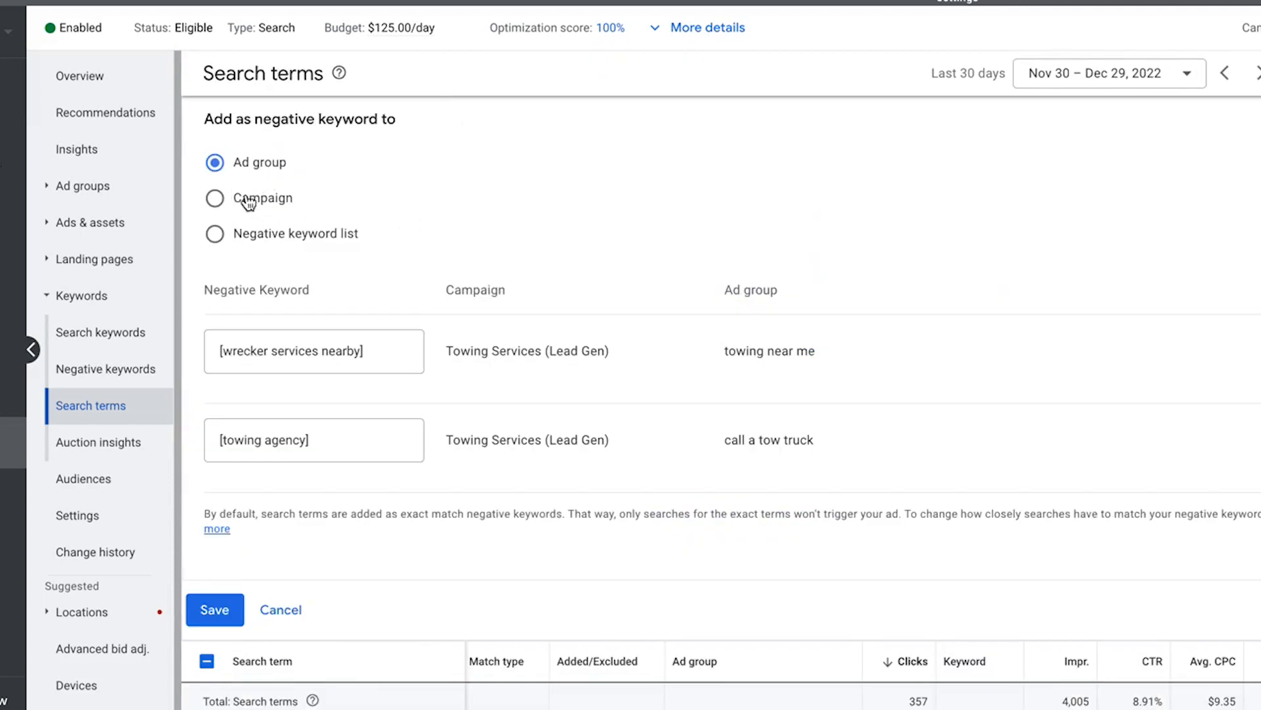
click(216, 199)
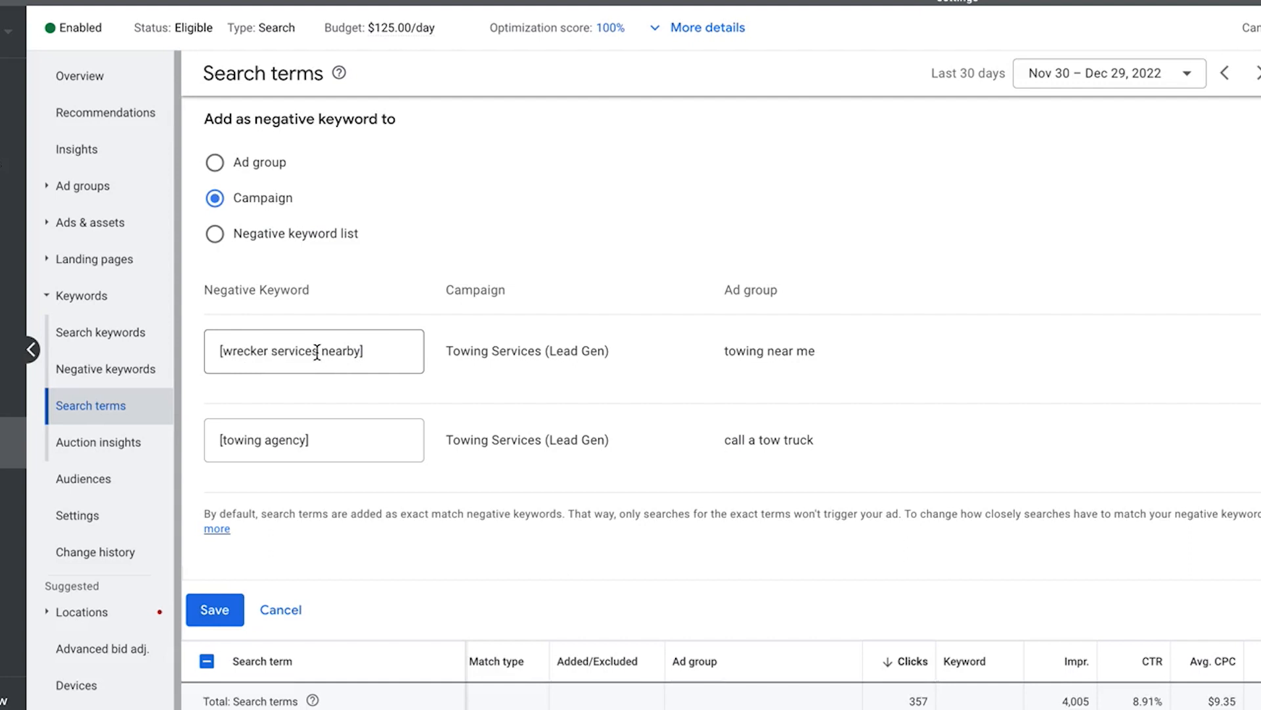
click(223, 347)
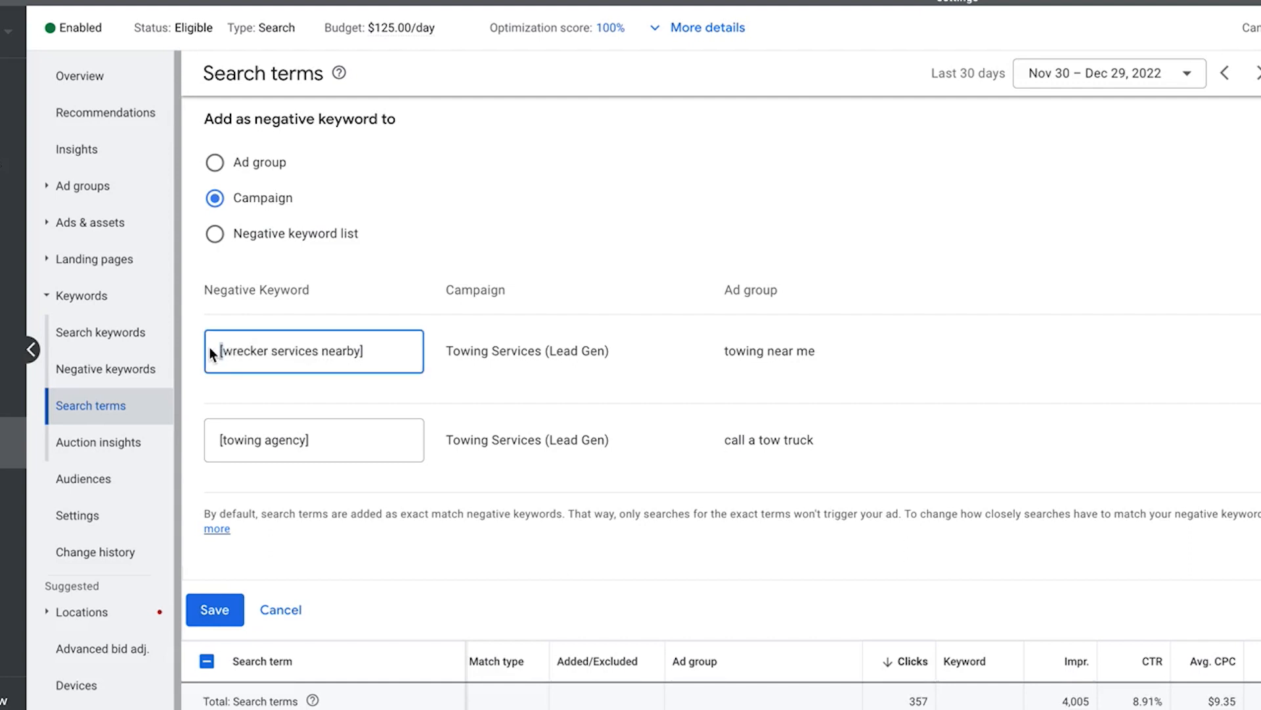
key(Delete)
text(")
drag(365, 350, 269, 350)
text(")
drag(275, 354, 219, 350)
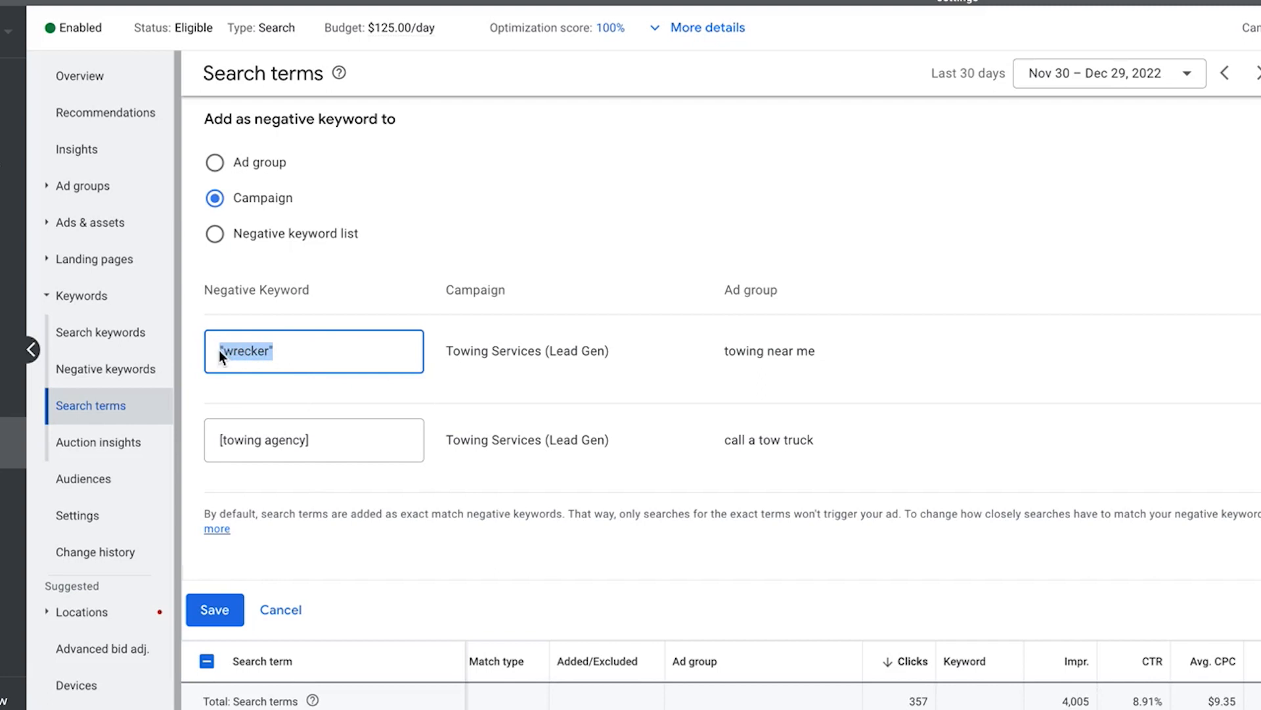
click(282, 353)
- Save the two negative keywords and clear the search term selection
click(227, 615)
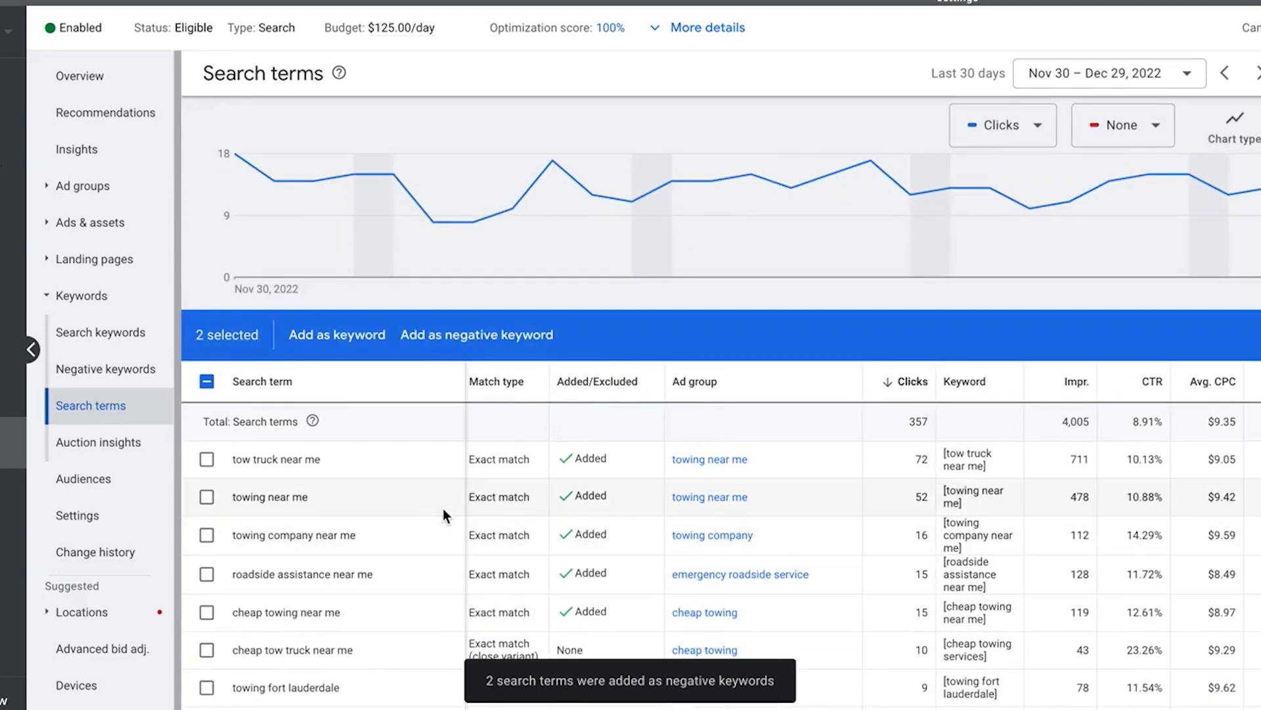
click(207, 381)
click(207, 381)
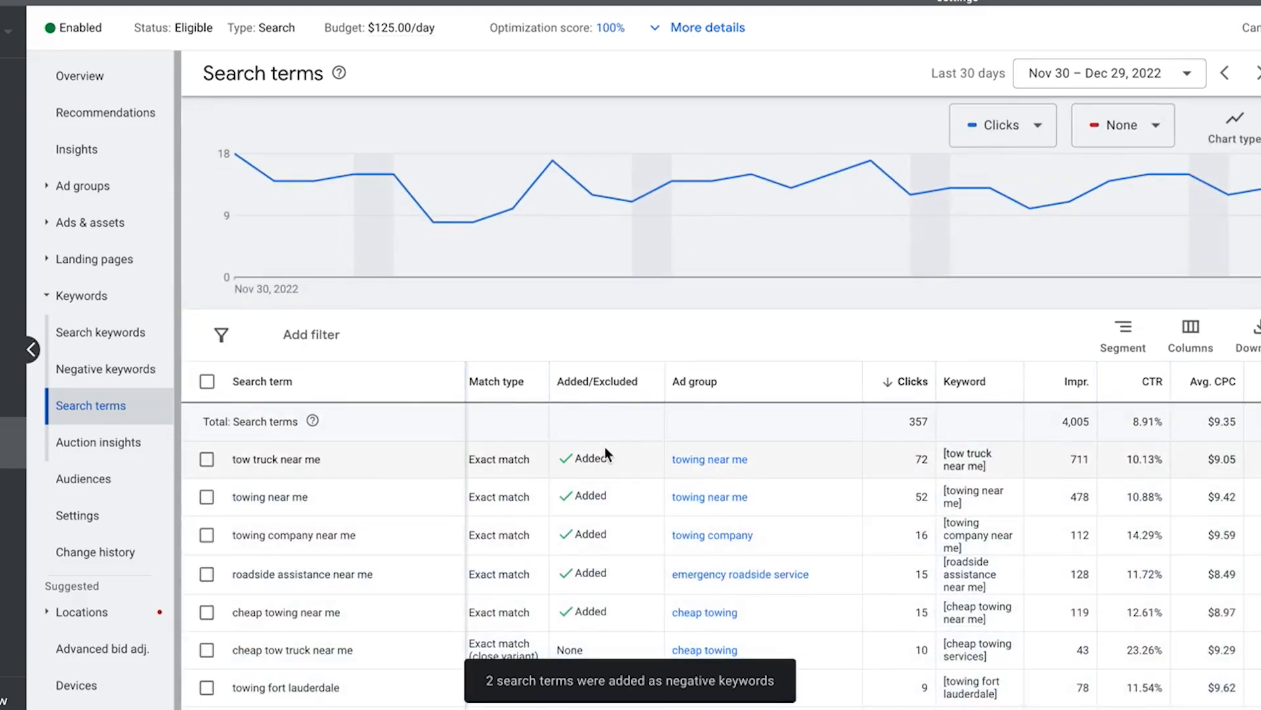